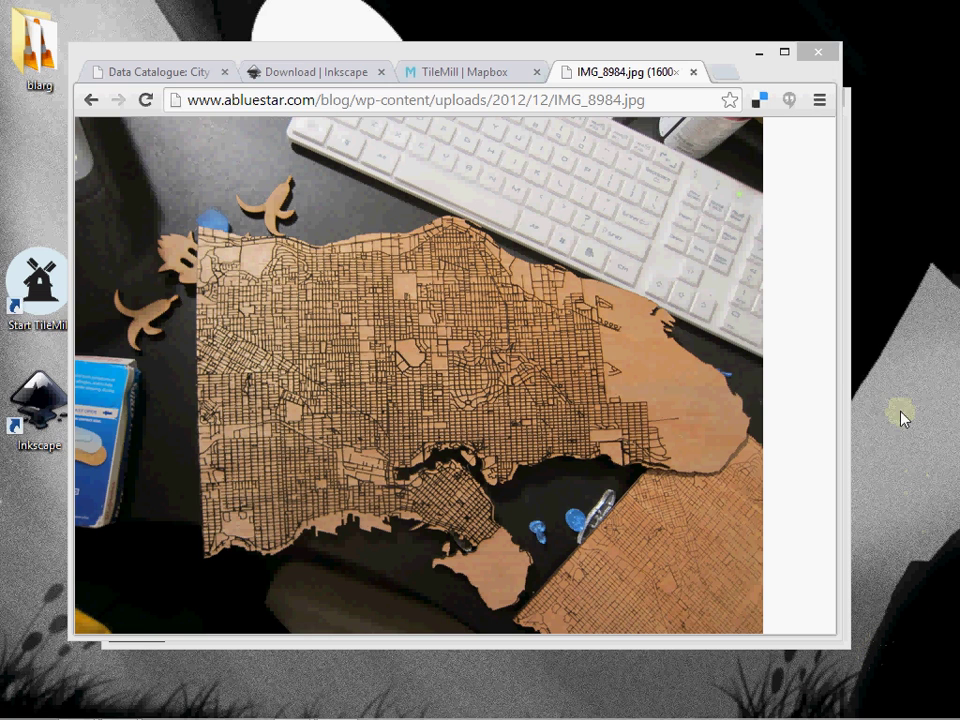
Step: Switch to the TileMill | Mapbox tab and find its Windows download section
{"action": "left_click", "coordinate": [468, 74]}
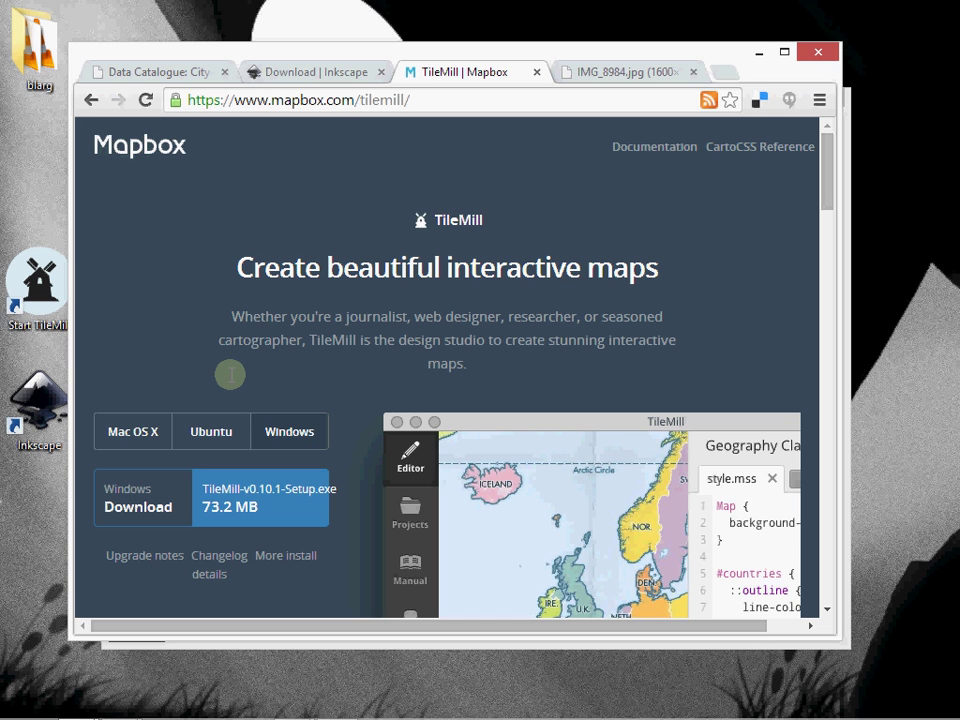
{"action": "scroll", "coordinate": [446, 392], "scroll_direction": "down", "scroll_amount": 5}
{"action": "scroll", "coordinate": [519, 369], "scroll_direction": "up", "scroll_amount": 3}
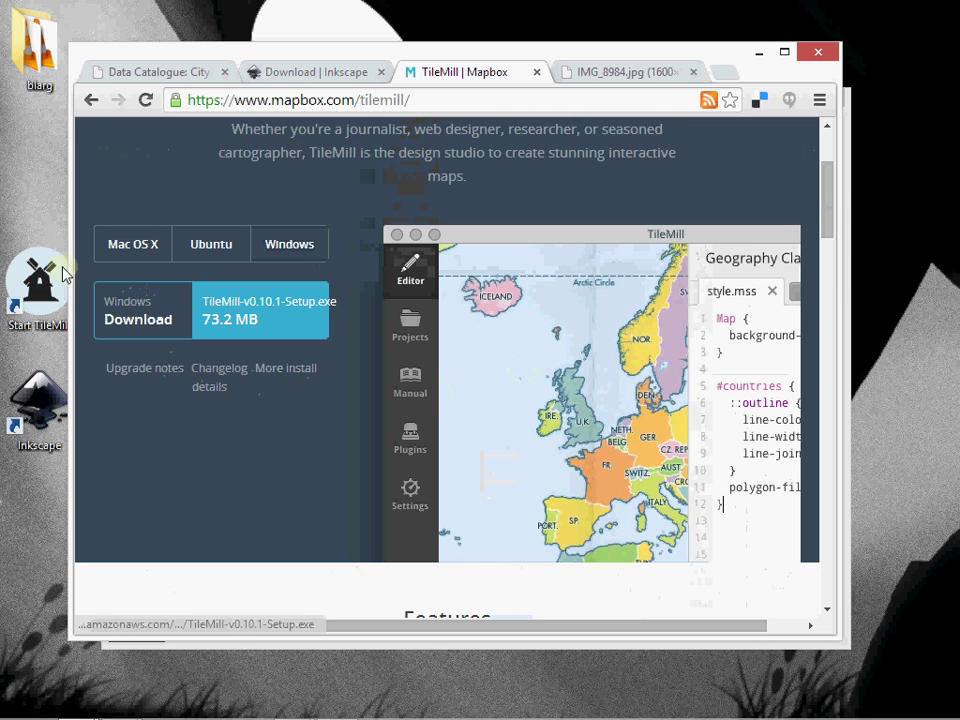
Step: Create a new TileMill project named vancouver_april
{"action": "mouse_move", "coordinate": [293, 708]}
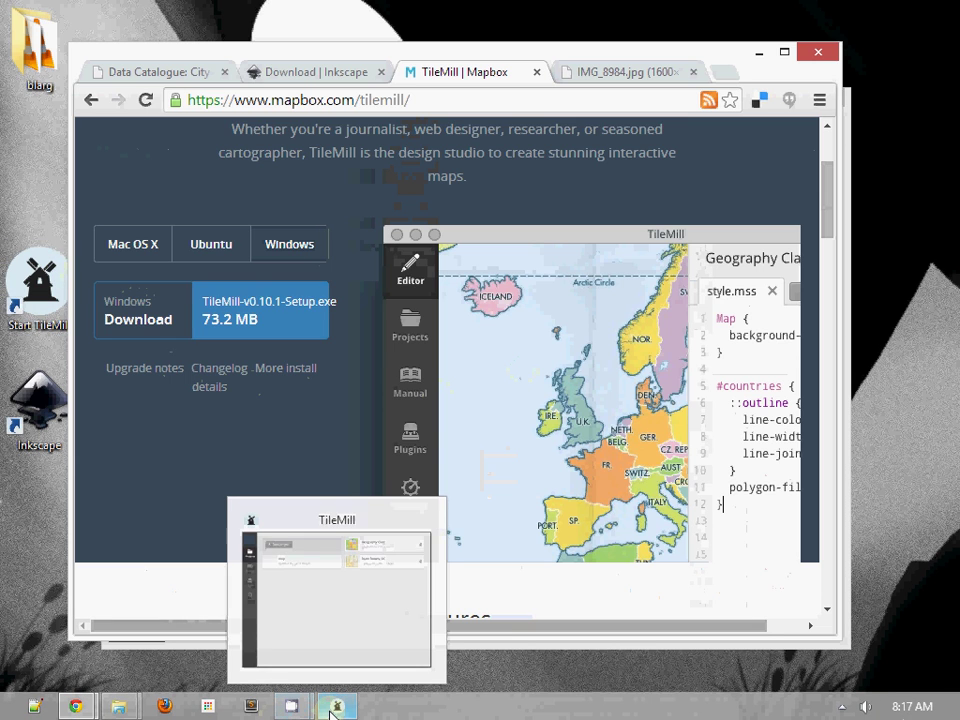
{"action": "left_click", "coordinate": [337, 706]}
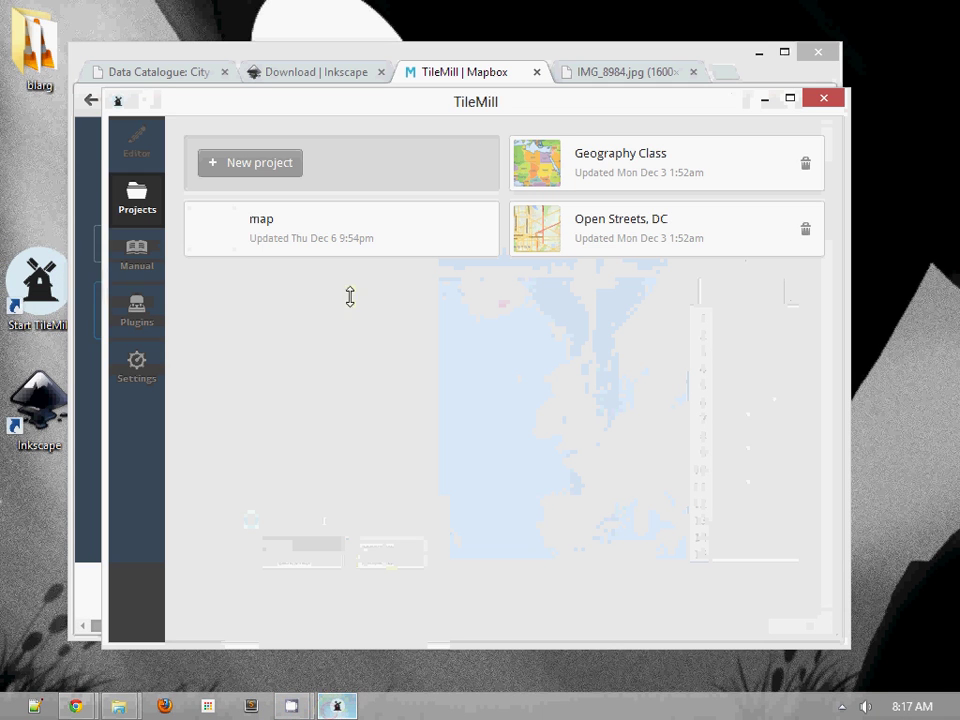
{"action": "left_click", "coordinate": [252, 168]}
{"action": "type", "text": "vancouver_april"}
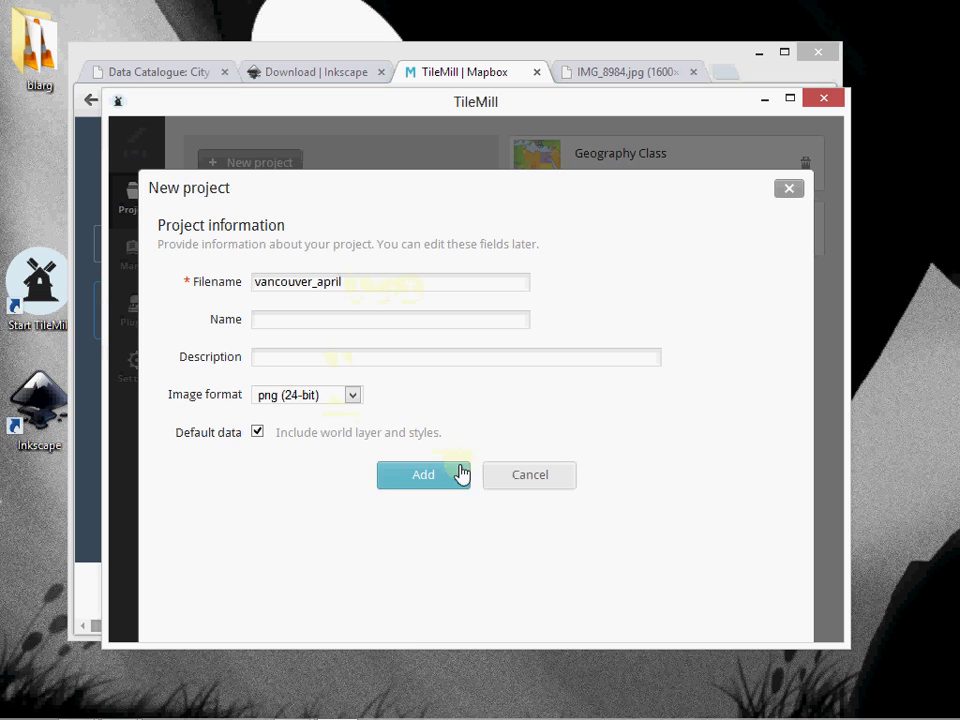
{"action": "left_click", "coordinate": [444, 480]}
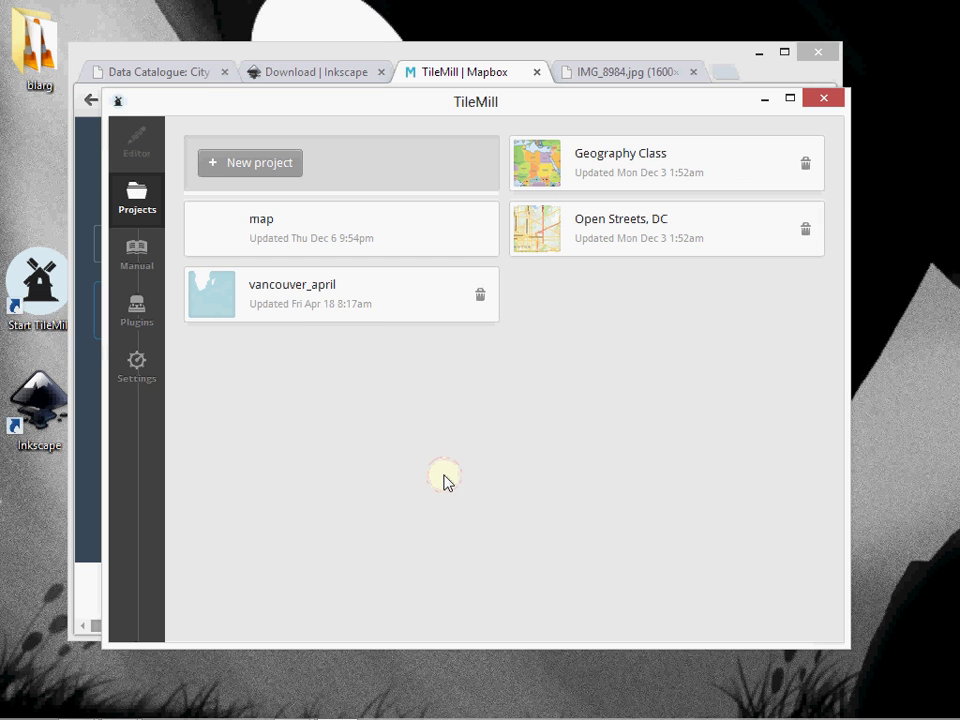
Step: Open vancouver_april and zoom the map in on the Vancouver coastline
{"action": "left_click", "coordinate": [340, 305]}
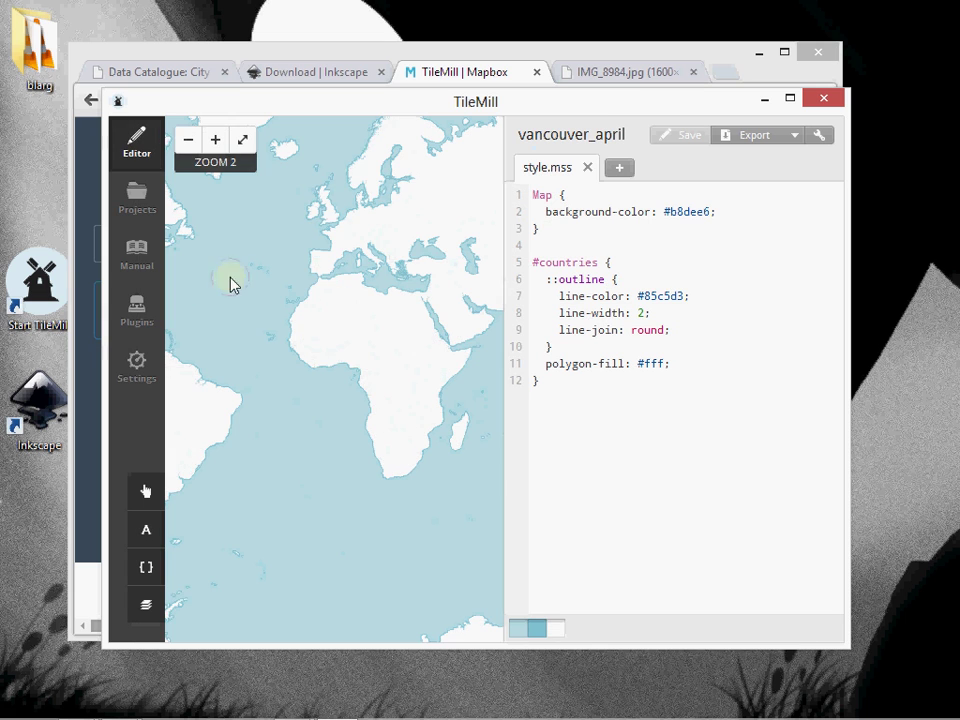
{"action": "left_click", "coordinate": [230, 277]}
{"action": "left_click_drag", "start_coordinate": [349, 339], "coordinate": [386, 306]}
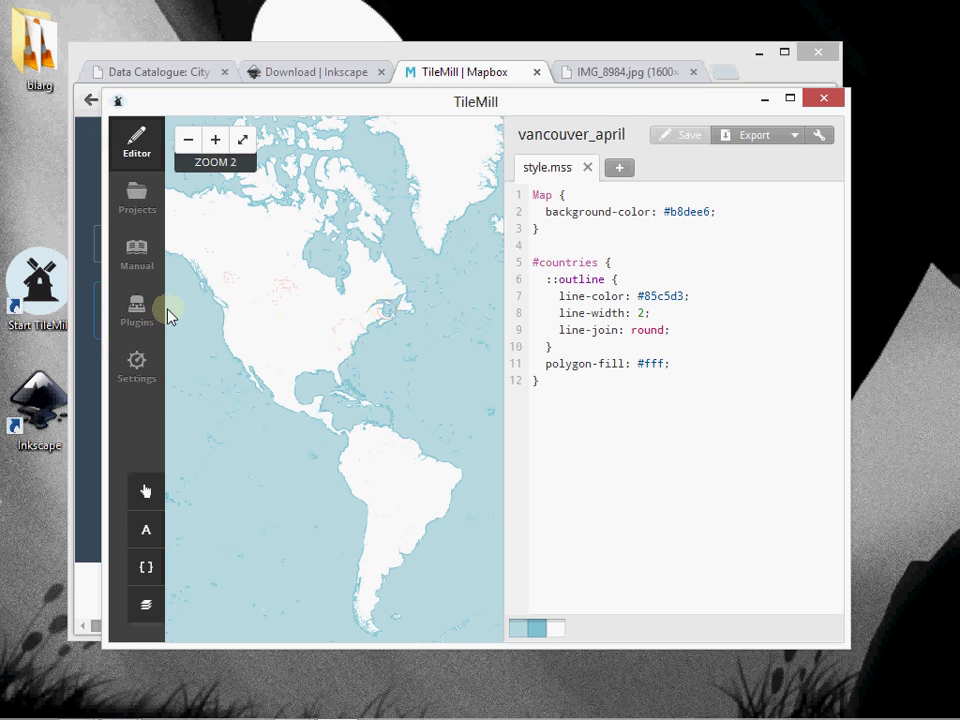
{"action": "left_click_drag", "start_coordinate": [167, 309], "coordinate": [251, 311]}
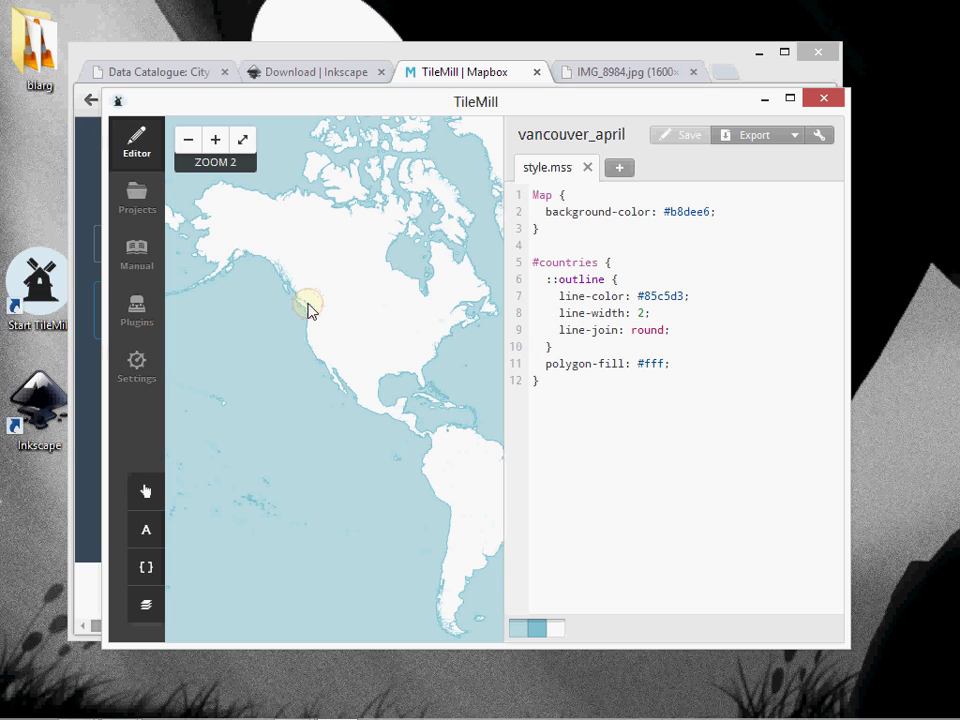
{"action": "scroll", "coordinate": [309, 313], "scroll_direction": "up", "scroll_amount": 5}
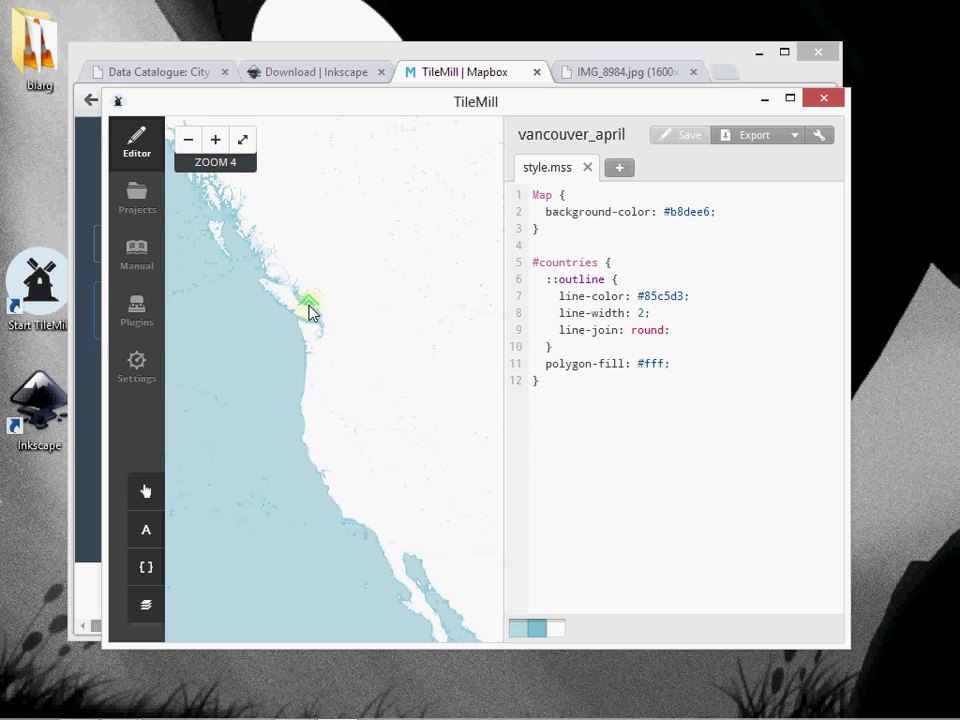
{"action": "scroll", "coordinate": [332, 356], "scroll_direction": "up", "scroll_amount": 2}
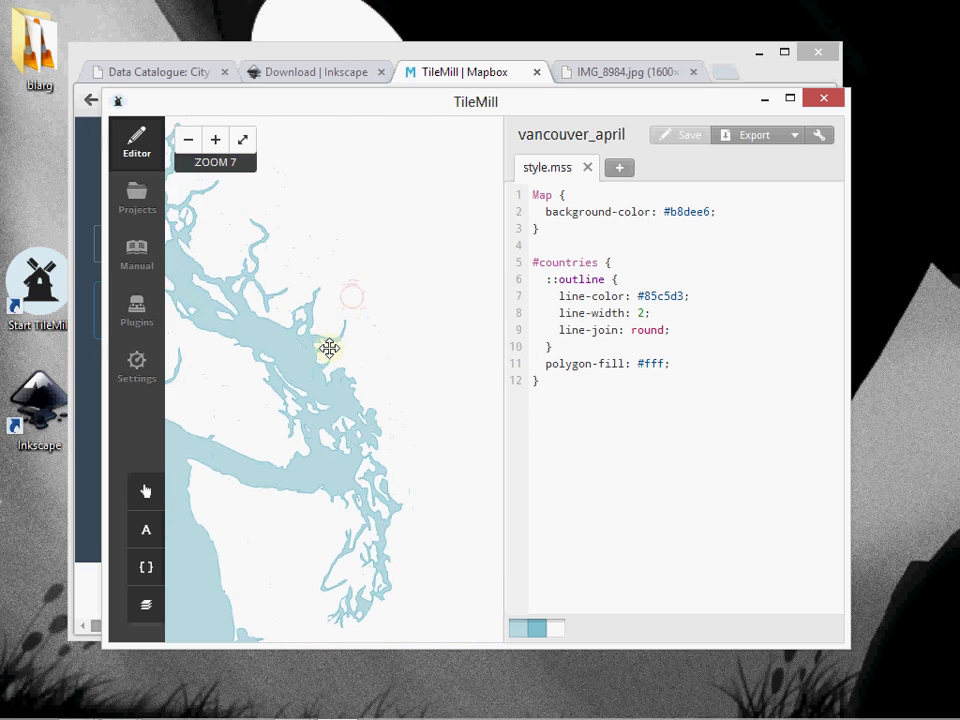
{"action": "scroll", "coordinate": [323, 368], "scroll_direction": "up", "scroll_amount": 1}
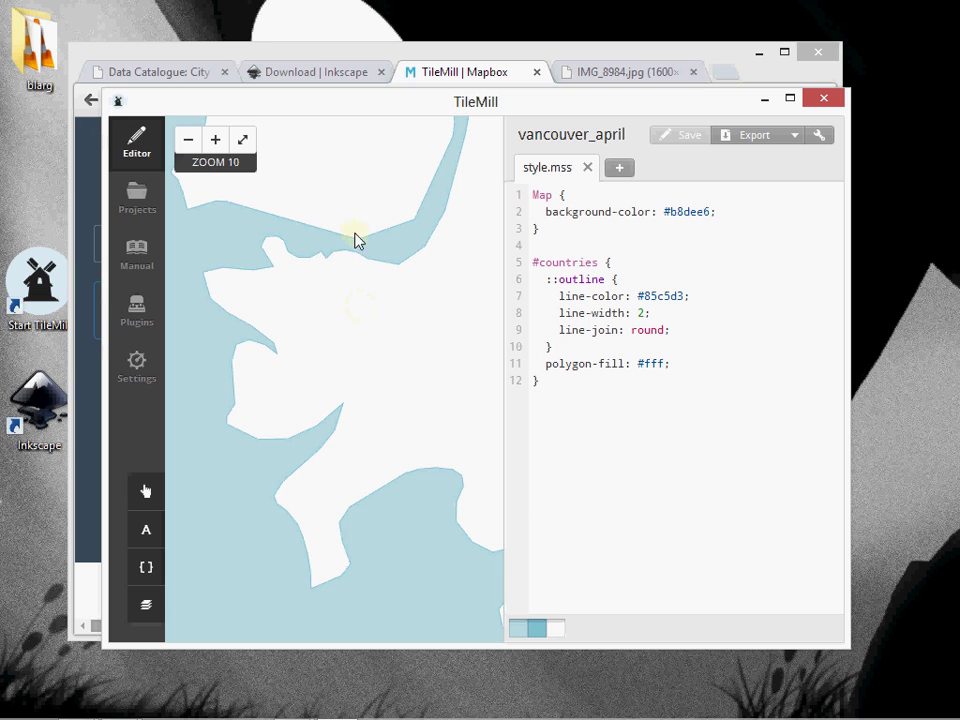
Step: Find Shoreline 2002 in the data catalogue and download its SHP zip
{"action": "left_click", "coordinate": [162, 77]}
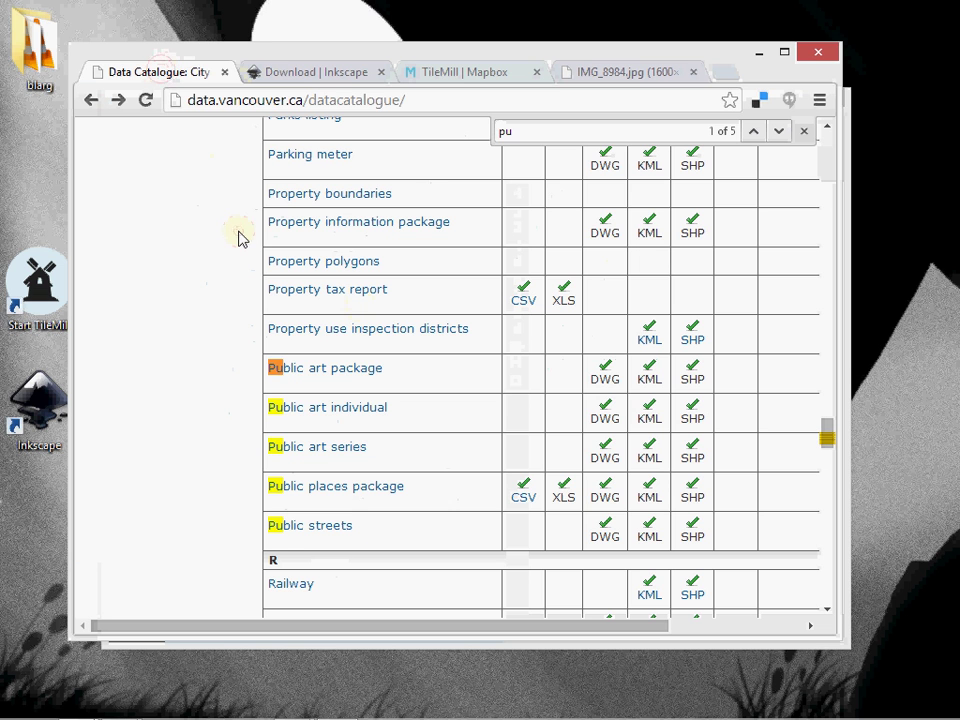
{"action": "key", "text": "Home"}
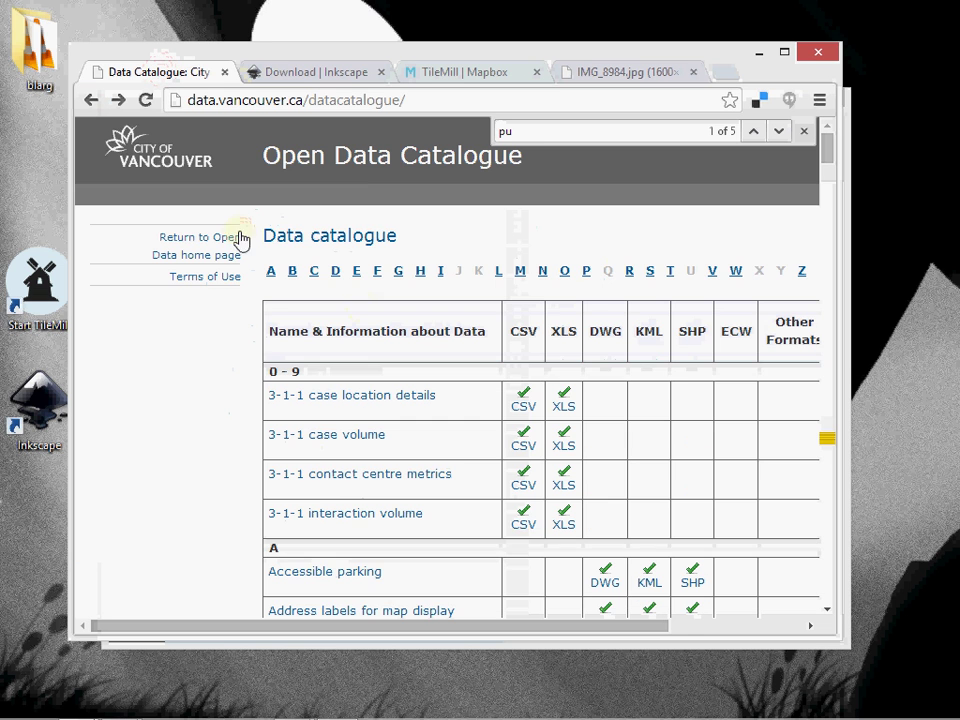
{"action": "left_click", "coordinate": [804, 131]}
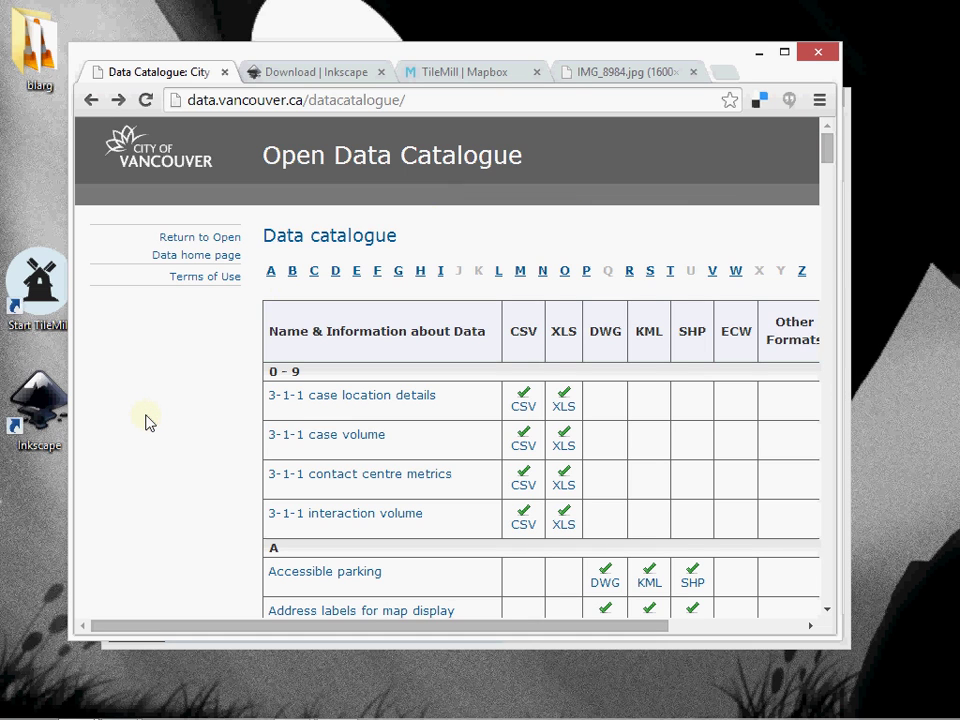
{"action": "key", "text": "ctrl+f"}
{"action": "type", "text": "short"}
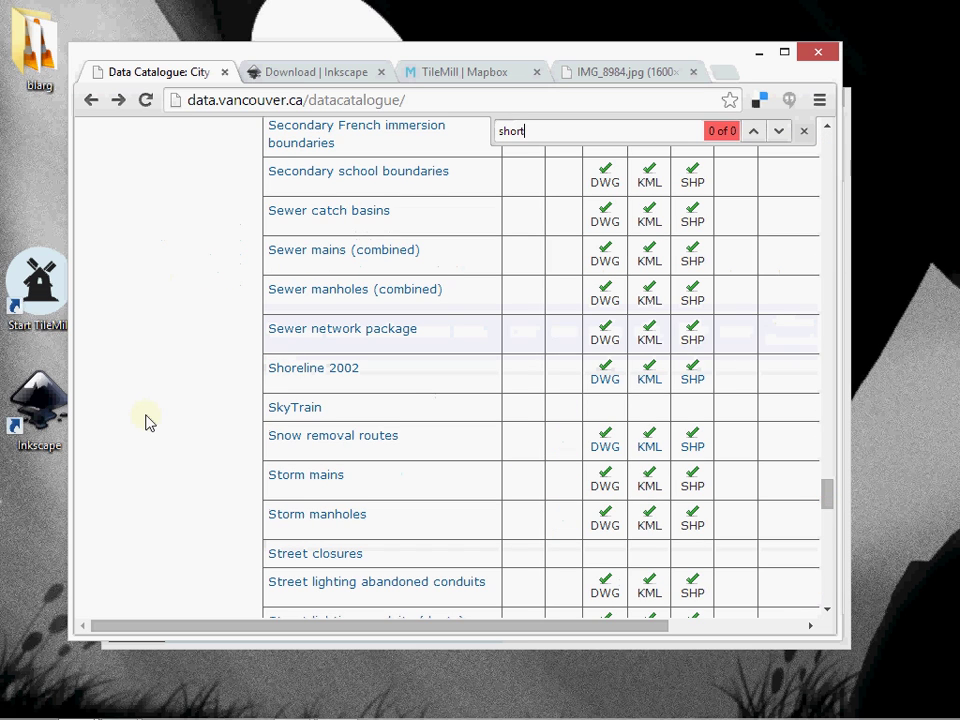
{"action": "key", "text": "BackSpace"}
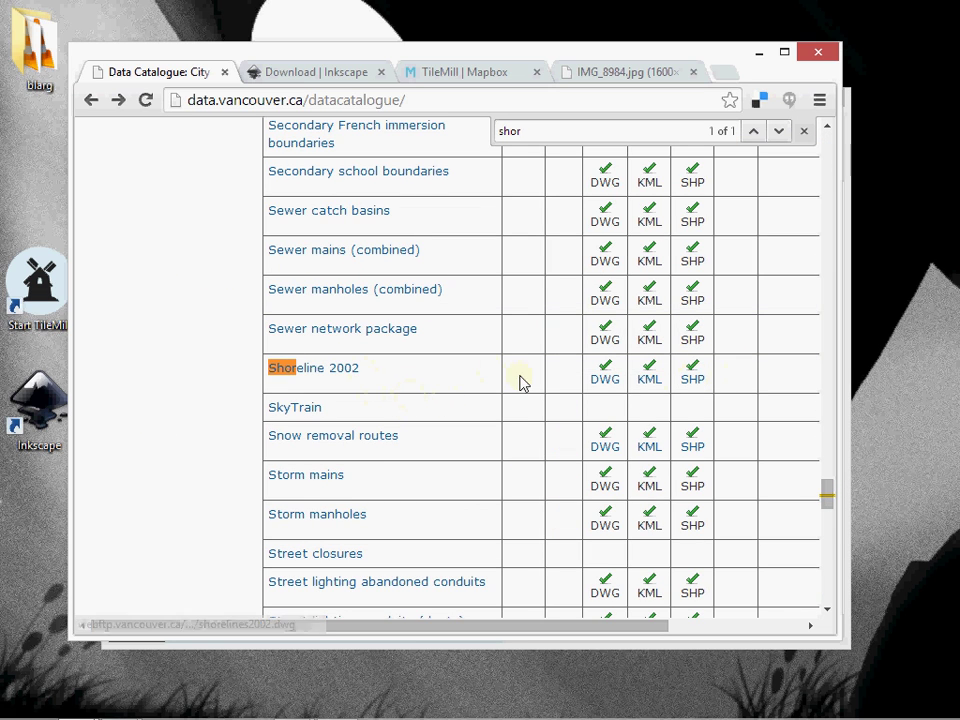
{"action": "left_click", "coordinate": [692, 381]}
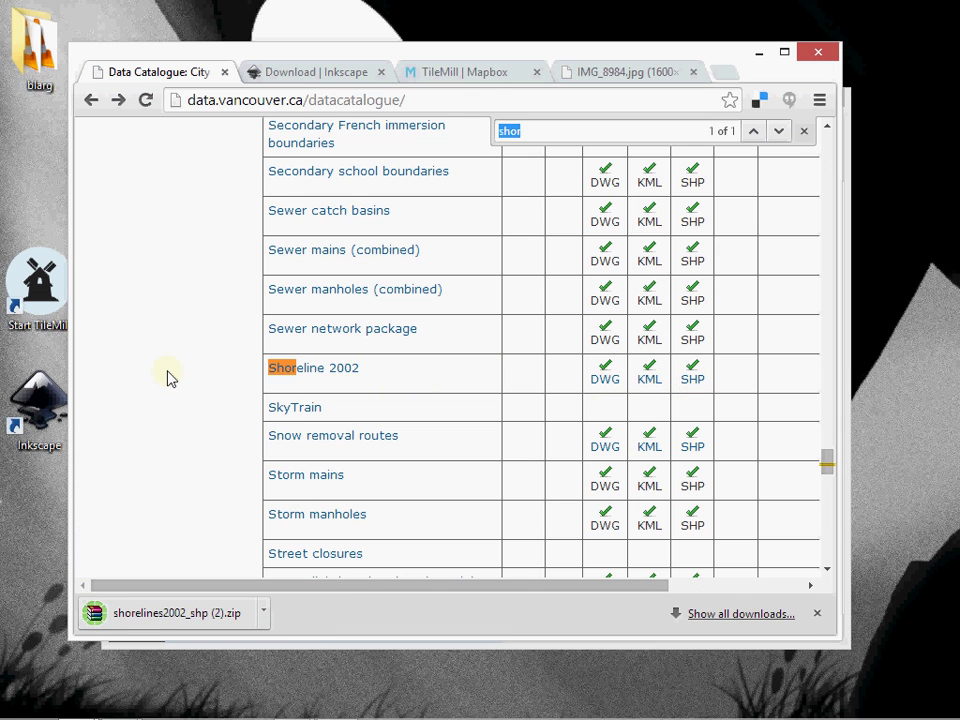
Step: Find Public streets and download its SHP zip
{"action": "type", "text": "pul"}
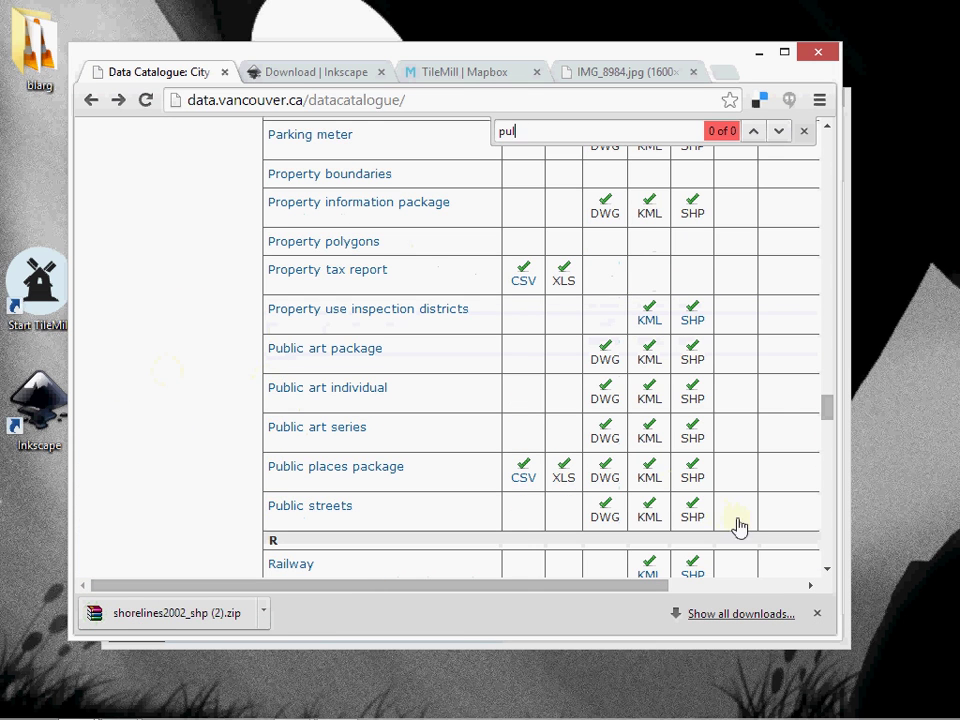
{"action": "left_click", "coordinate": [692, 510]}
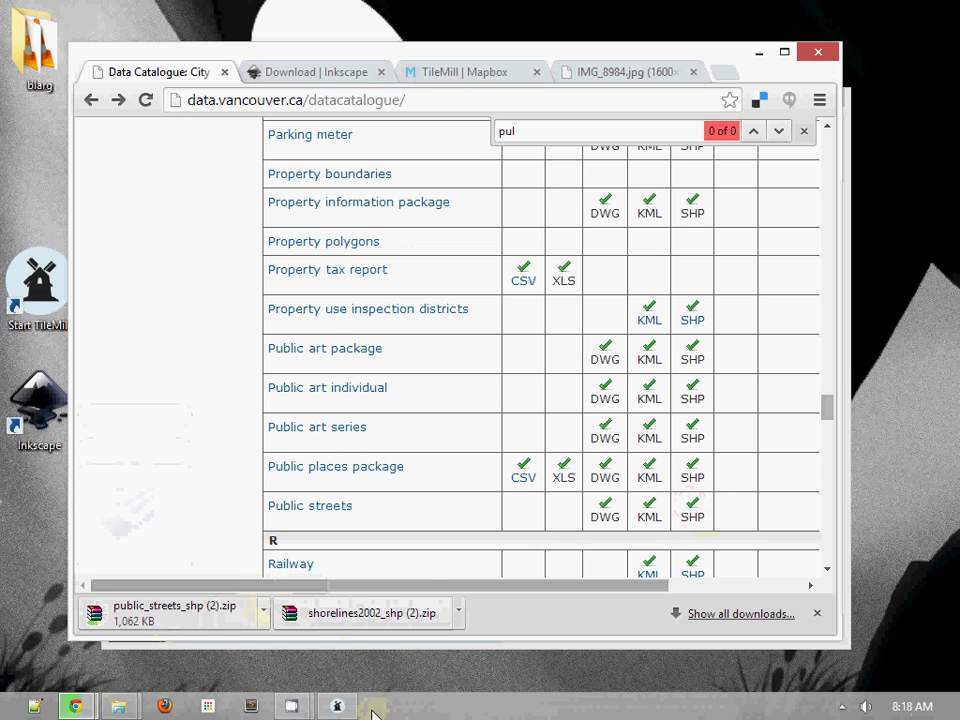
{"action": "mouse_move", "coordinate": [128, 706]}
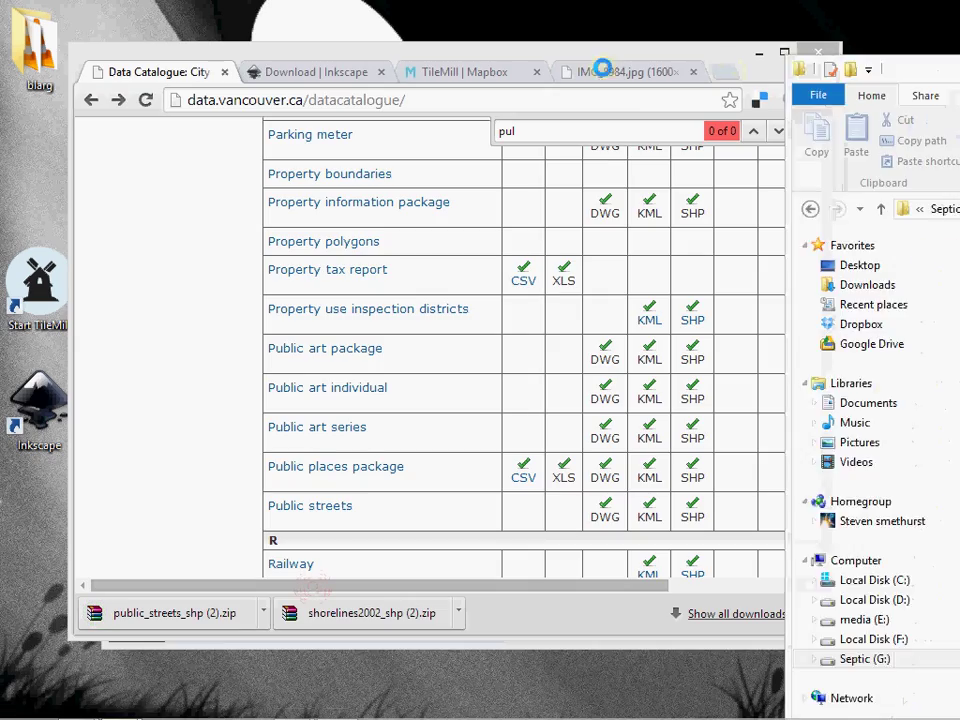
{"action": "left_click_drag", "start_coordinate": [467, 26], "coordinate": [326, 74]}
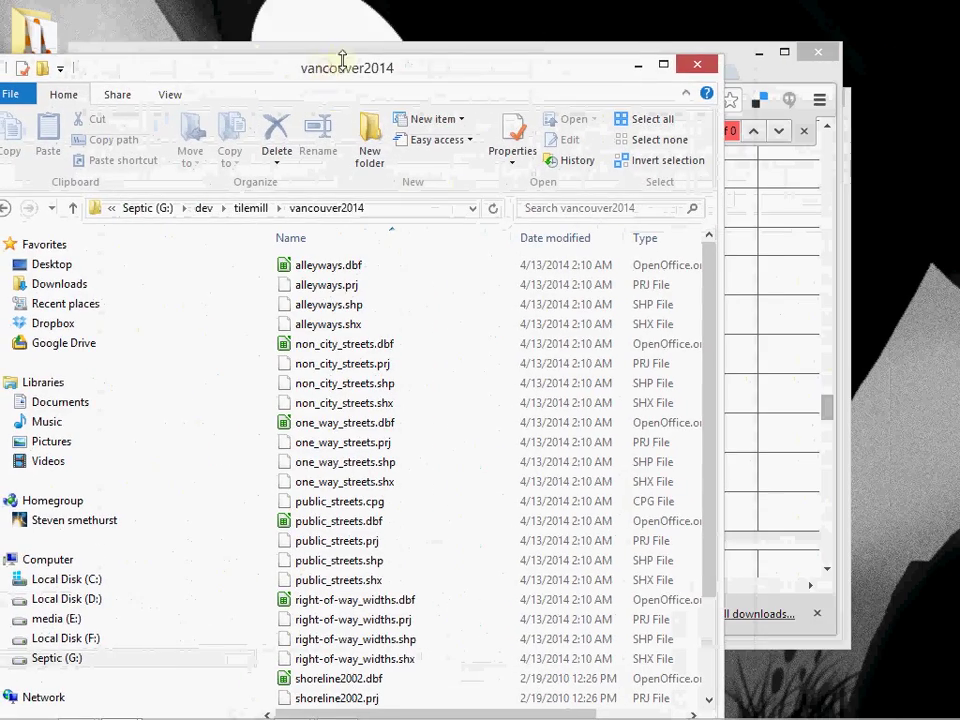
{"action": "left_click_drag", "start_coordinate": [585, 70], "coordinate": [566, 114]}
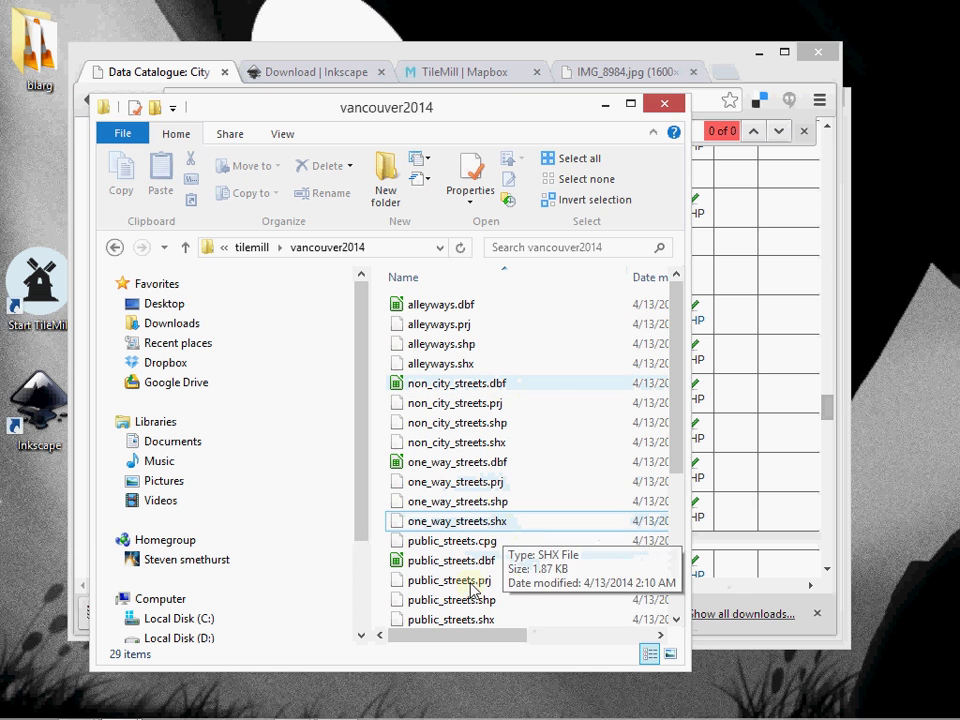
{"action": "left_click", "coordinate": [606, 105]}
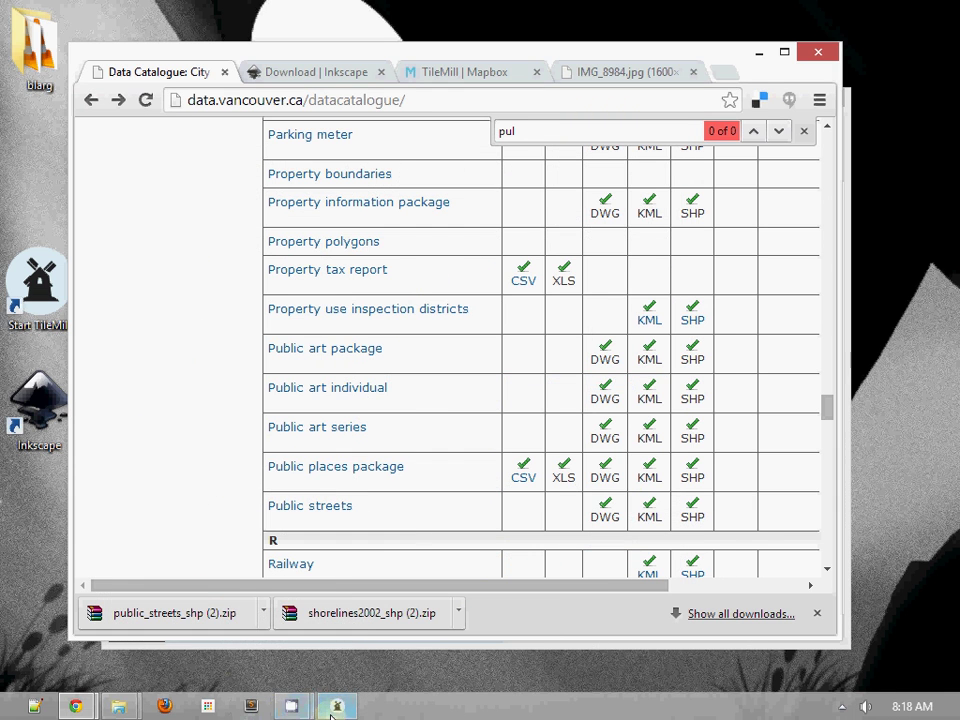
Step: Pick g:\dev\tilemill\vancouver2014\shoreline2002.shp as a new layer's data source
{"action": "left_click", "coordinate": [292, 706]}
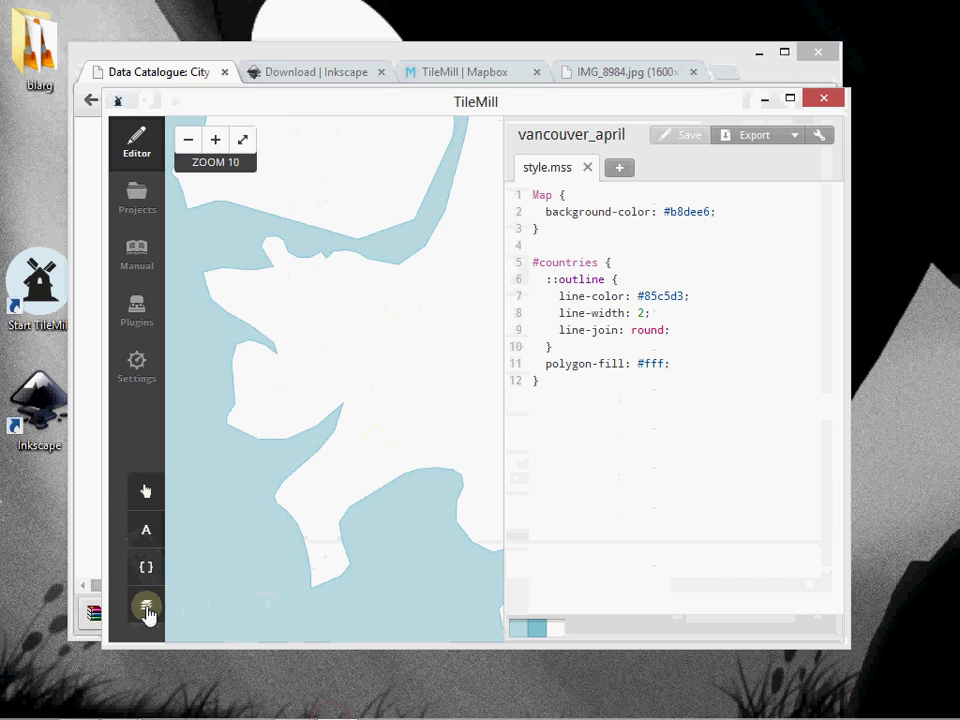
{"action": "left_click", "coordinate": [149, 619]}
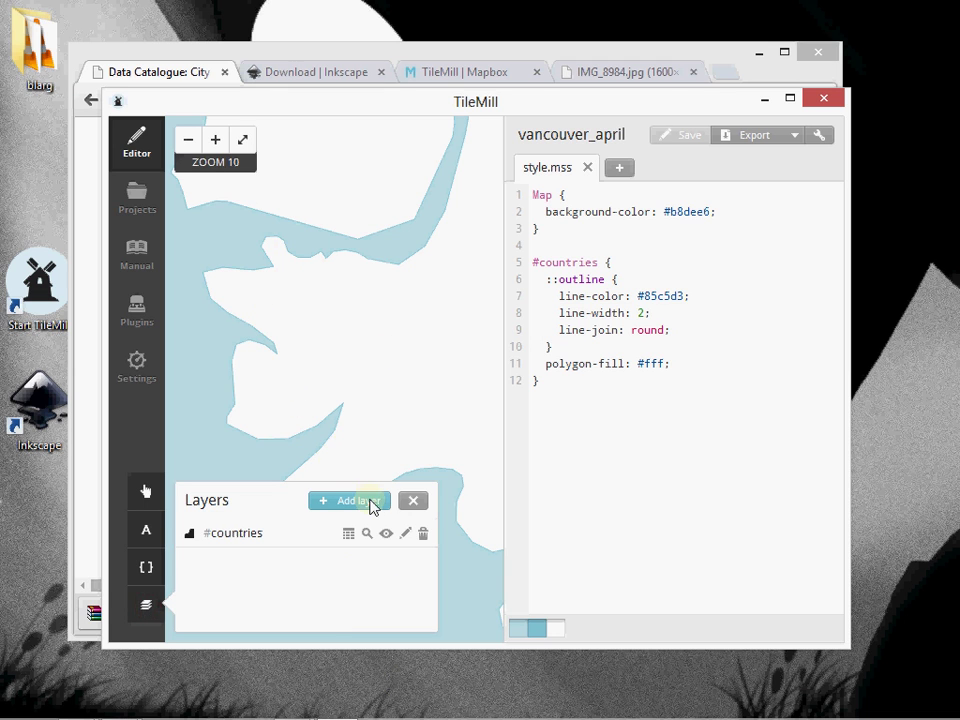
{"action": "left_click", "coordinate": [372, 502]}
{"action": "left_click", "coordinate": [745, 349]}
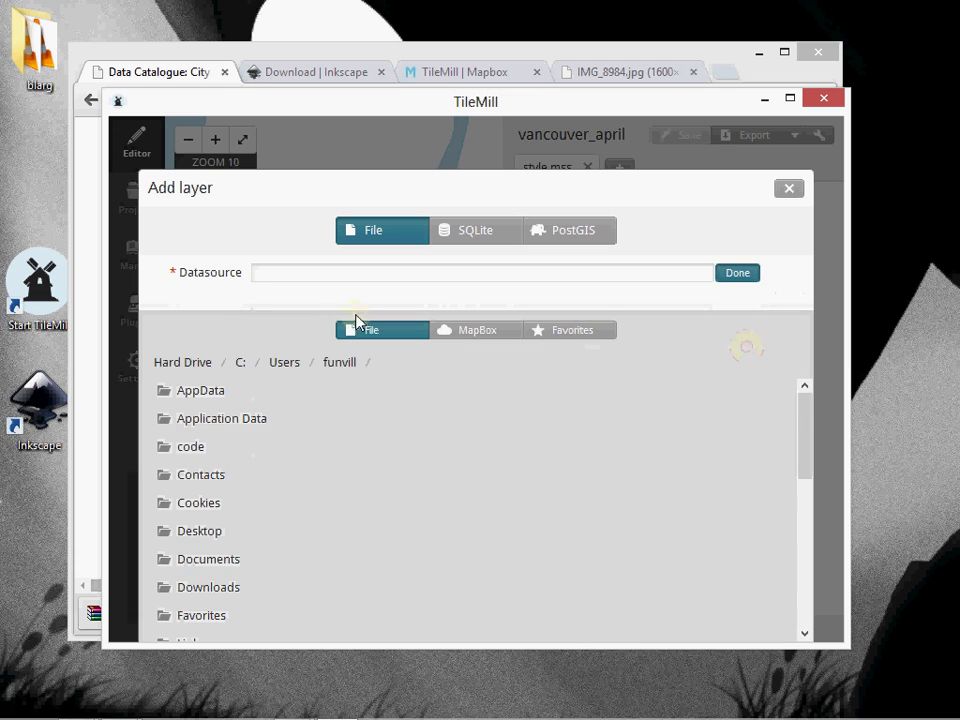
{"action": "left_click", "coordinate": [192, 364]}
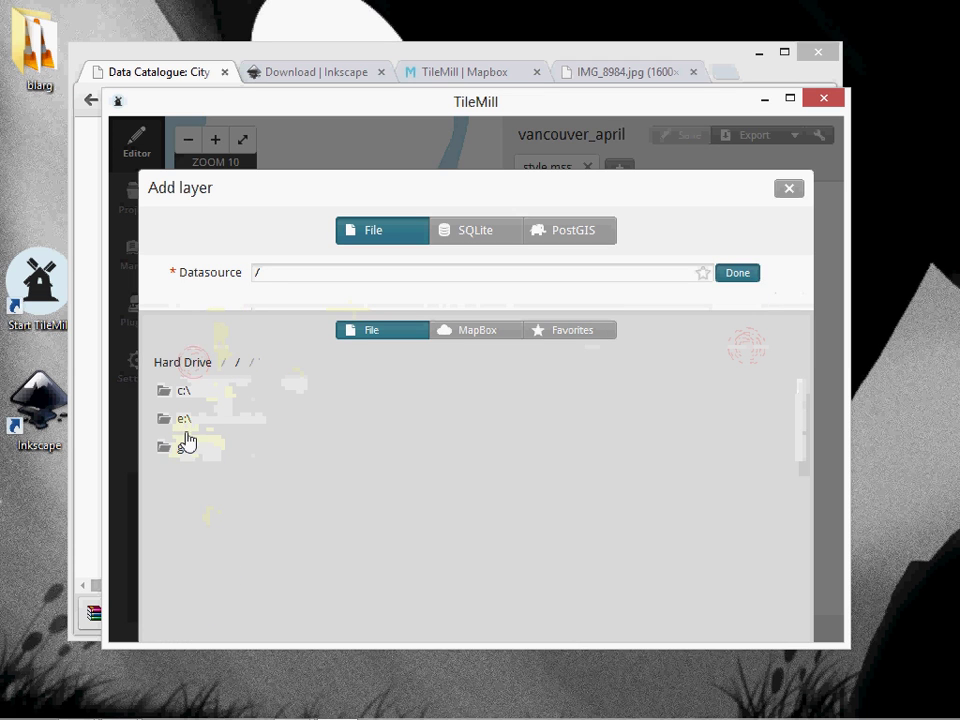
{"action": "left_click", "coordinate": [191, 447]}
{"action": "left_click", "coordinate": [196, 476]}
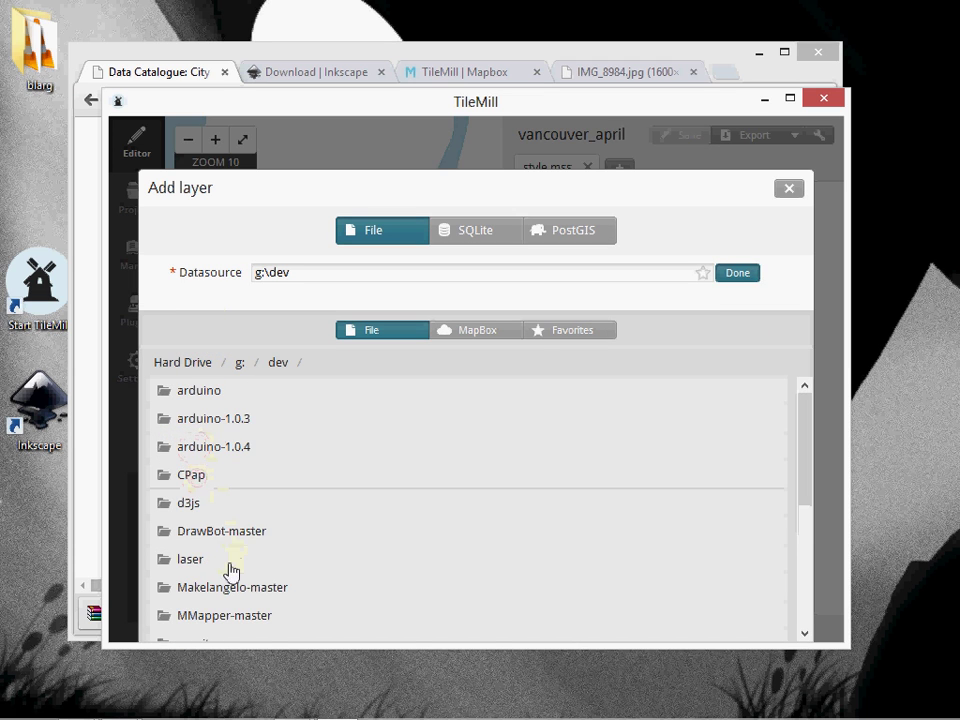
{"action": "scroll", "coordinate": [230, 570], "scroll_direction": "down", "scroll_amount": 5}
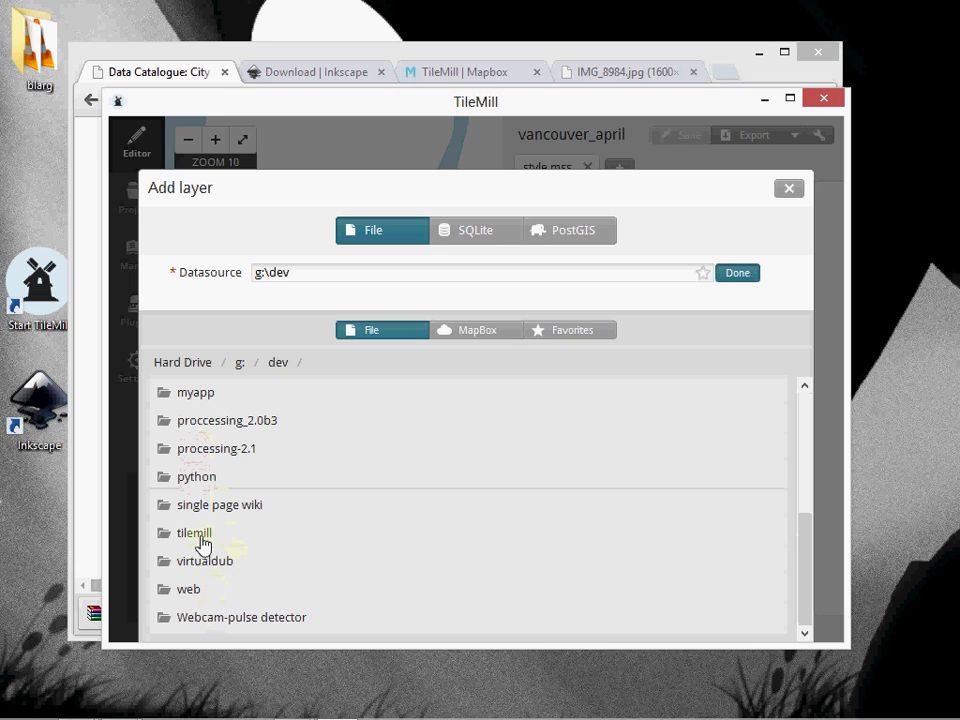
{"action": "left_click", "coordinate": [195, 533]}
{"action": "scroll", "coordinate": [246, 499], "scroll_direction": "down", "scroll_amount": 10}
{"action": "scroll", "coordinate": [255, 614], "scroll_direction": "down", "scroll_amount": 10}
{"action": "left_click", "coordinate": [218, 618]}
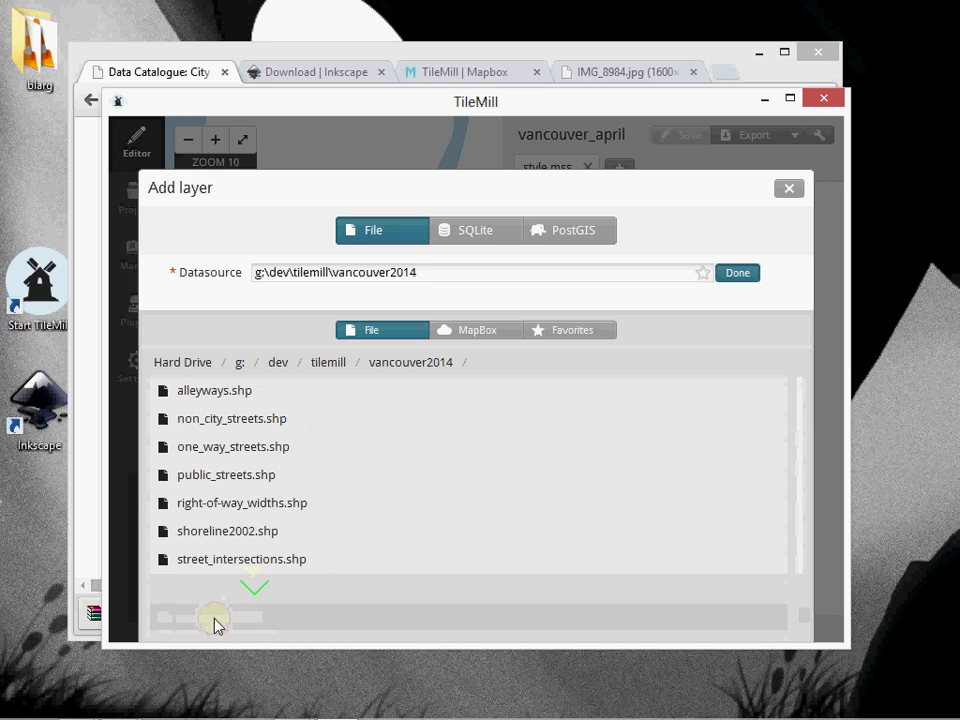
{"action": "left_click", "coordinate": [225, 537]}
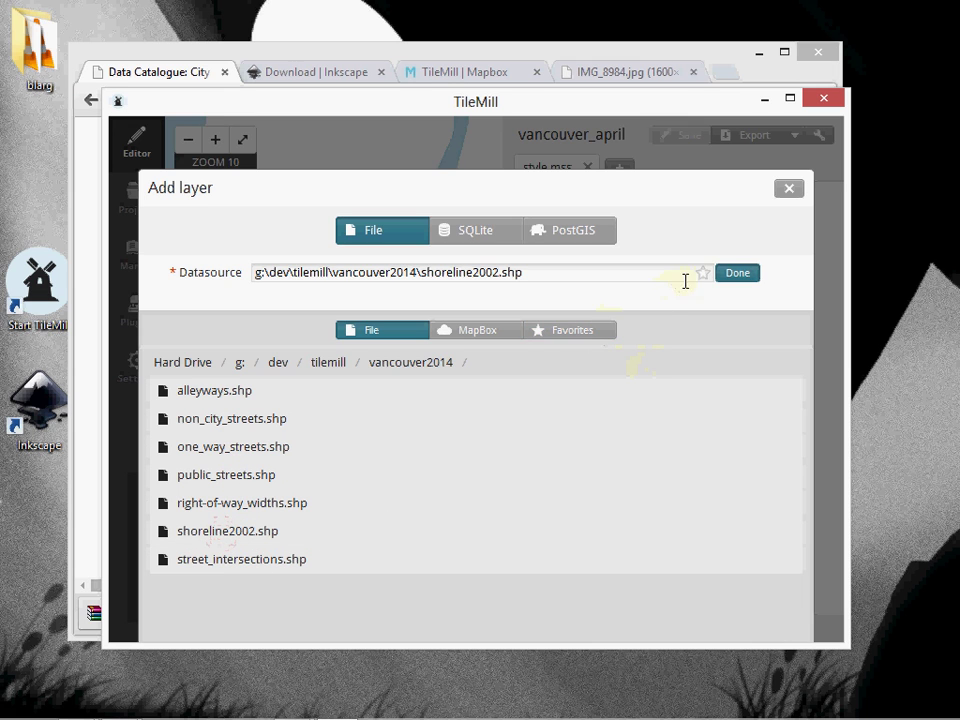
{"action": "left_click", "coordinate": [737, 273]}
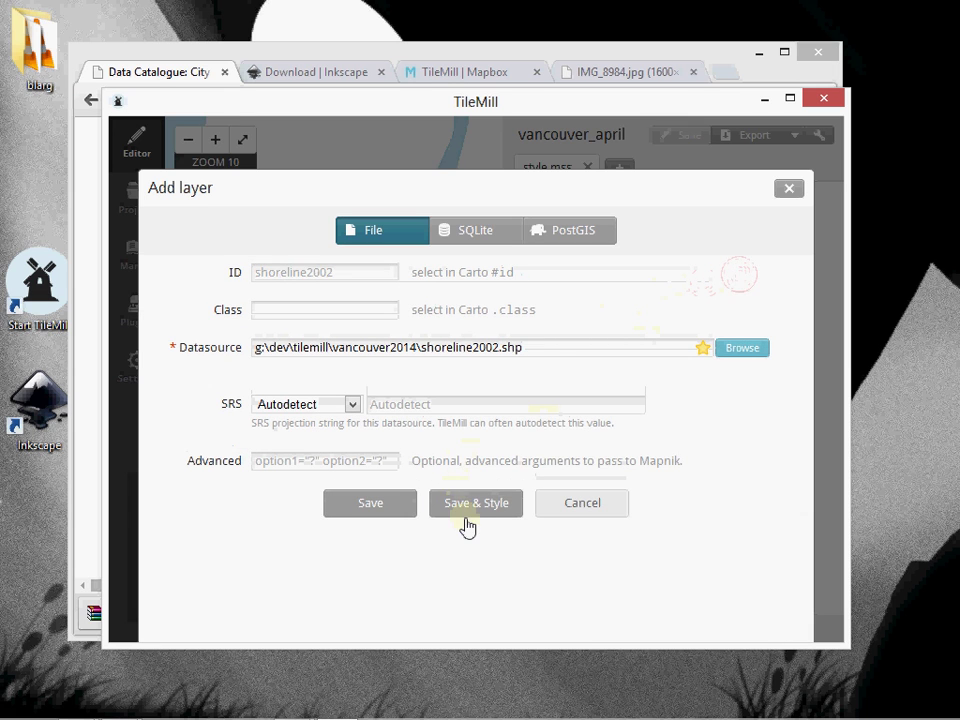
Step: Add the shoreline layer with a starter style and inspect the coastline on the map
{"action": "left_click", "coordinate": [466, 510]}
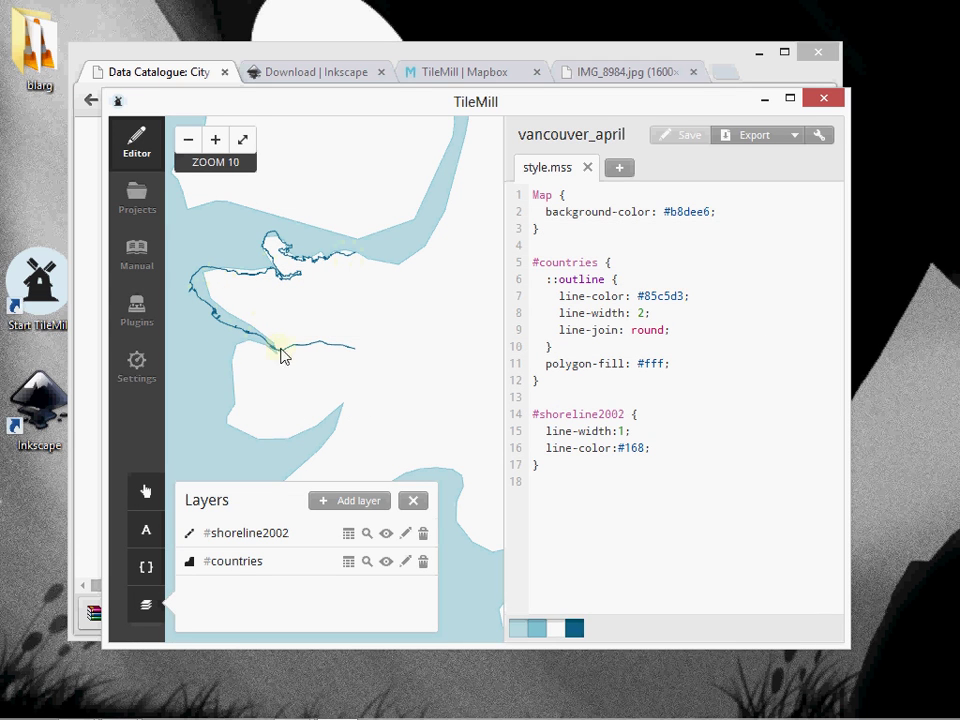
{"action": "scroll", "coordinate": [296, 290], "scroll_direction": "up", "scroll_amount": 3}
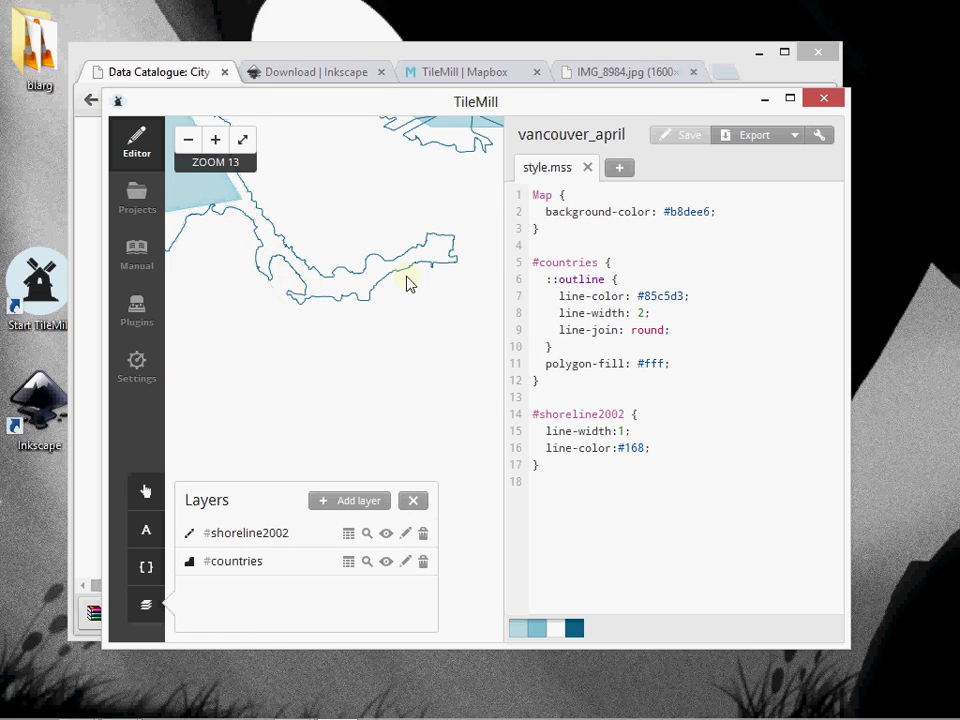
{"action": "left_click_drag", "start_coordinate": [364, 227], "coordinate": [399, 361]}
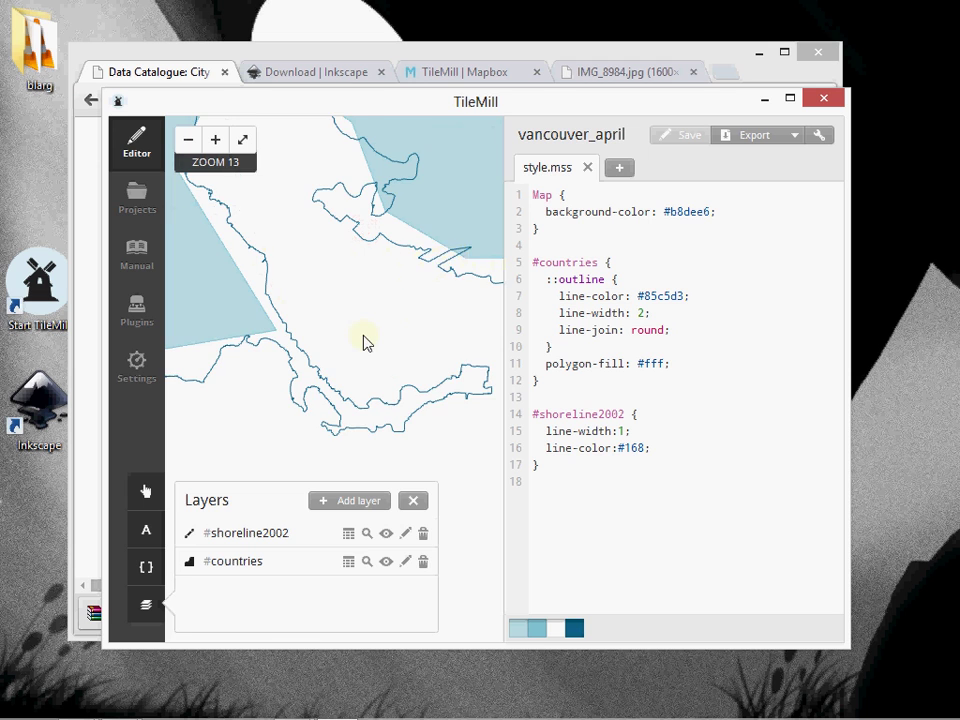
{"action": "scroll", "coordinate": [364, 342], "scroll_direction": "down", "scroll_amount": 1}
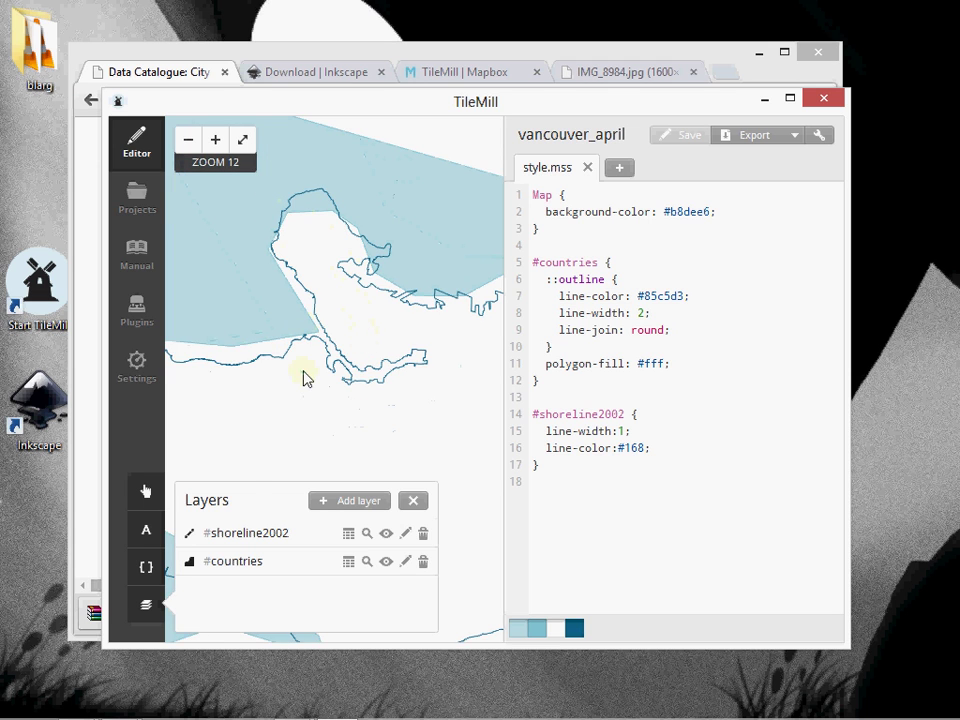
{"action": "scroll", "coordinate": [304, 378], "scroll_direction": "down", "scroll_amount": 1}
{"action": "left_click_drag", "start_coordinate": [281, 399], "coordinate": [312, 344]}
Step: Start another layer and browse to the g:\dev\tilemill\vancouver2014 folder
{"action": "left_click", "coordinate": [356, 500]}
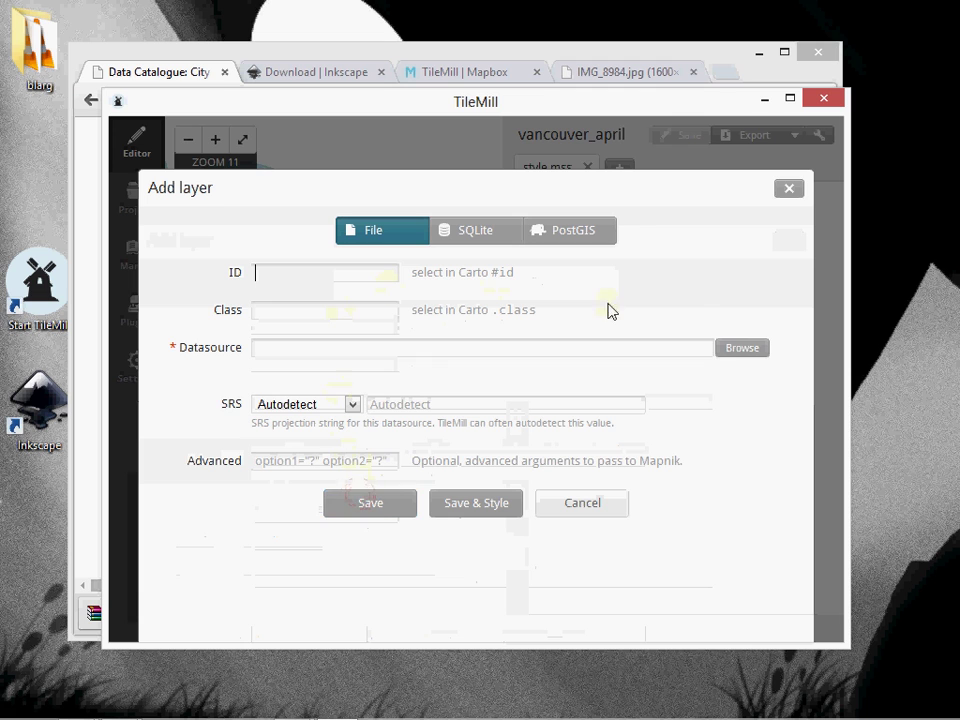
{"action": "left_click", "coordinate": [748, 352]}
{"action": "left_click", "coordinate": [184, 365]}
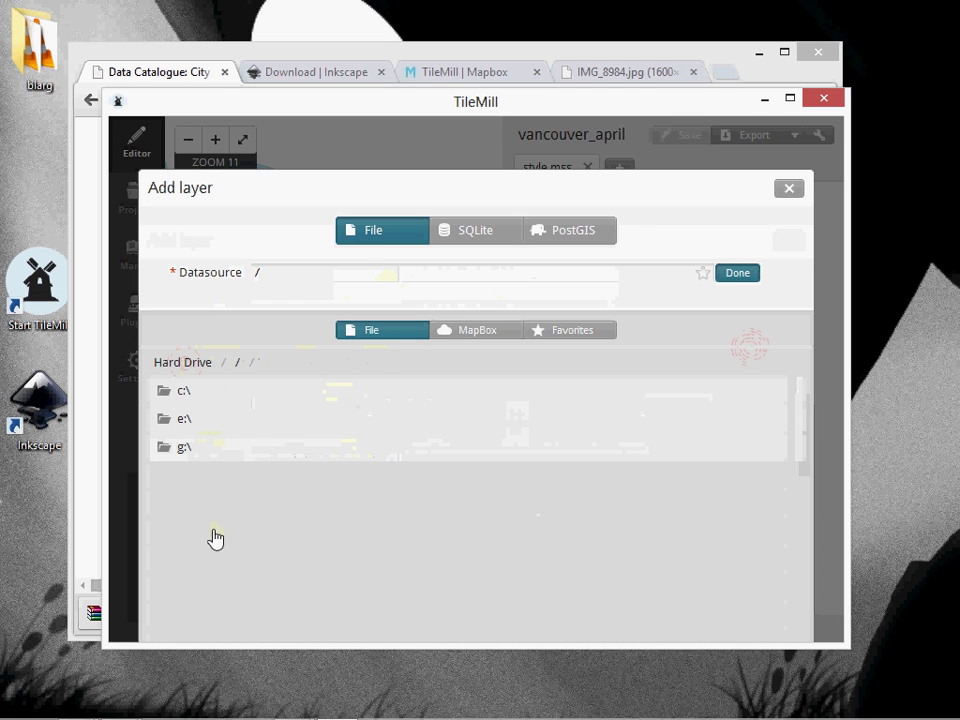
{"action": "left_click", "coordinate": [184, 447]}
{"action": "scroll", "coordinate": [225, 546], "scroll_direction": "down", "scroll_amount": 1}
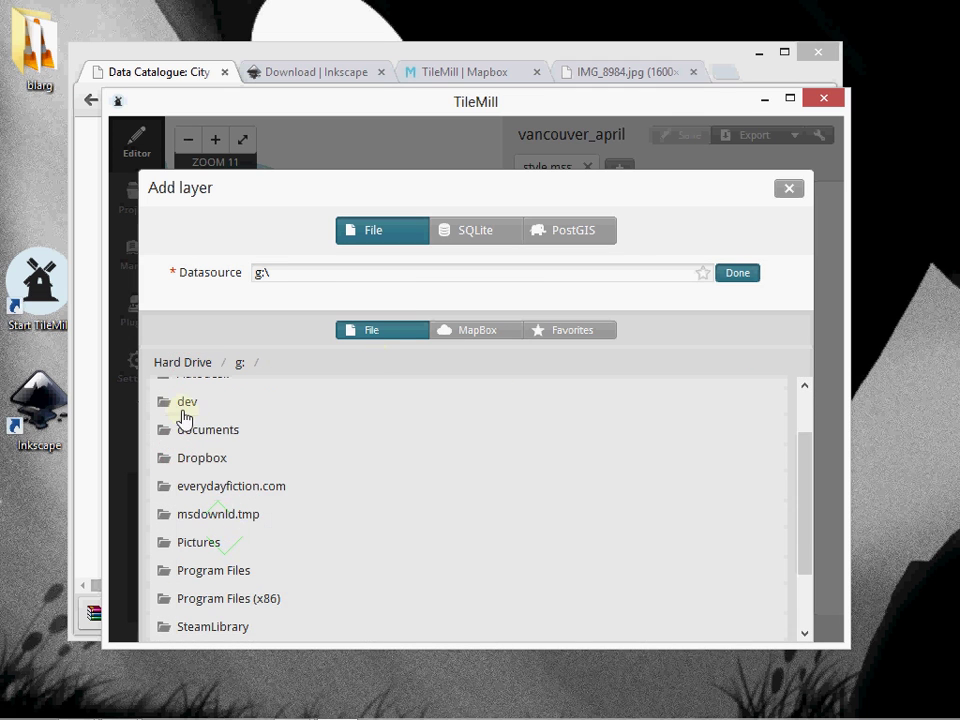
{"action": "left_click", "coordinate": [184, 410]}
{"action": "scroll", "coordinate": [205, 555], "scroll_direction": "down", "scroll_amount": 5}
{"action": "left_click", "coordinate": [193, 536]}
{"action": "scroll", "coordinate": [210, 572], "scroll_direction": "down", "scroll_amount": 20}
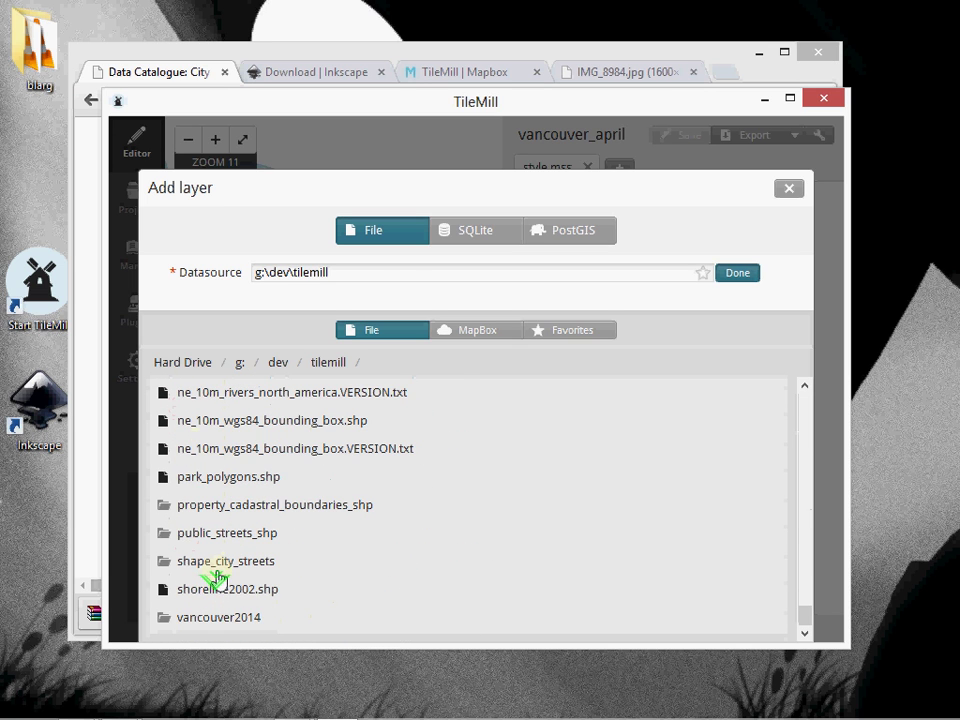
{"action": "left_click", "coordinate": [207, 617]}
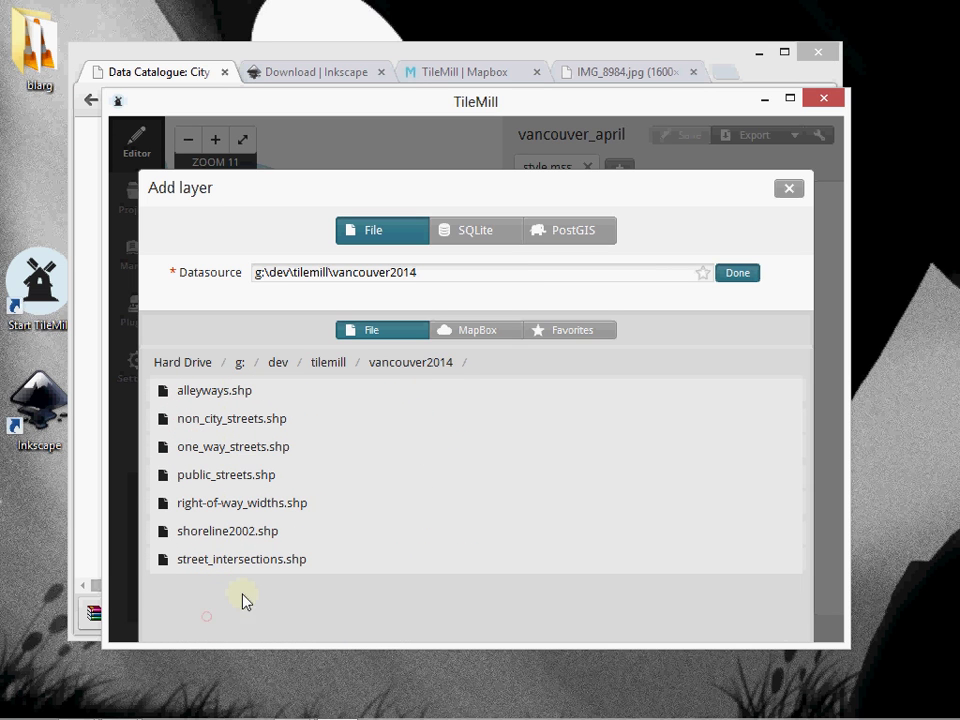
Step: Choose public_streets.shp as the source and add it with a starter style
{"action": "left_click", "coordinate": [245, 476]}
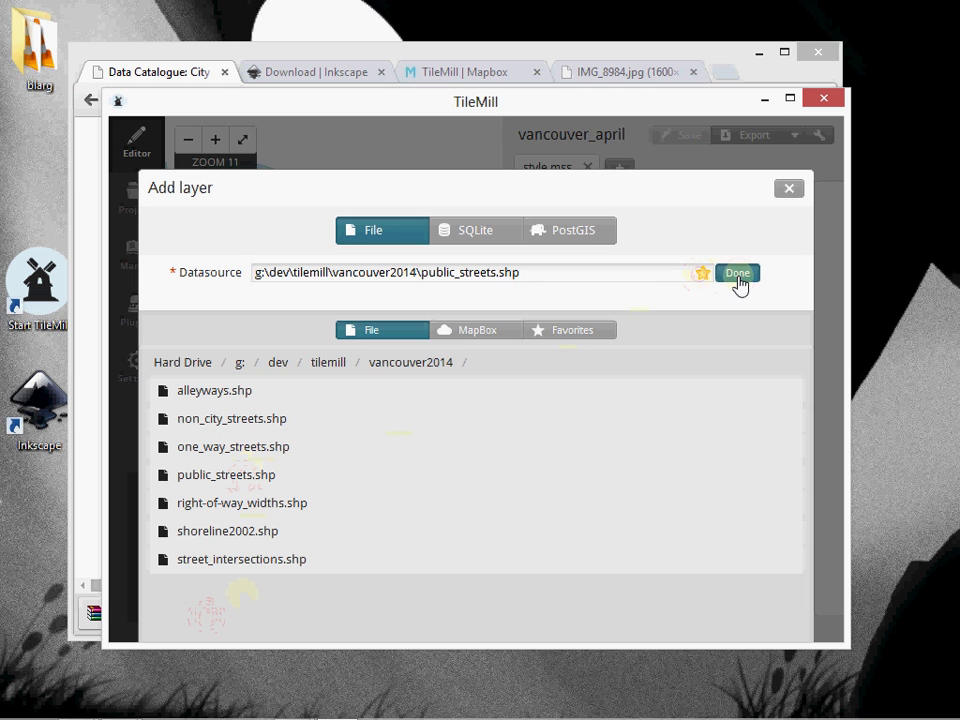
{"action": "left_click", "coordinate": [739, 276]}
{"action": "left_click", "coordinate": [470, 507]}
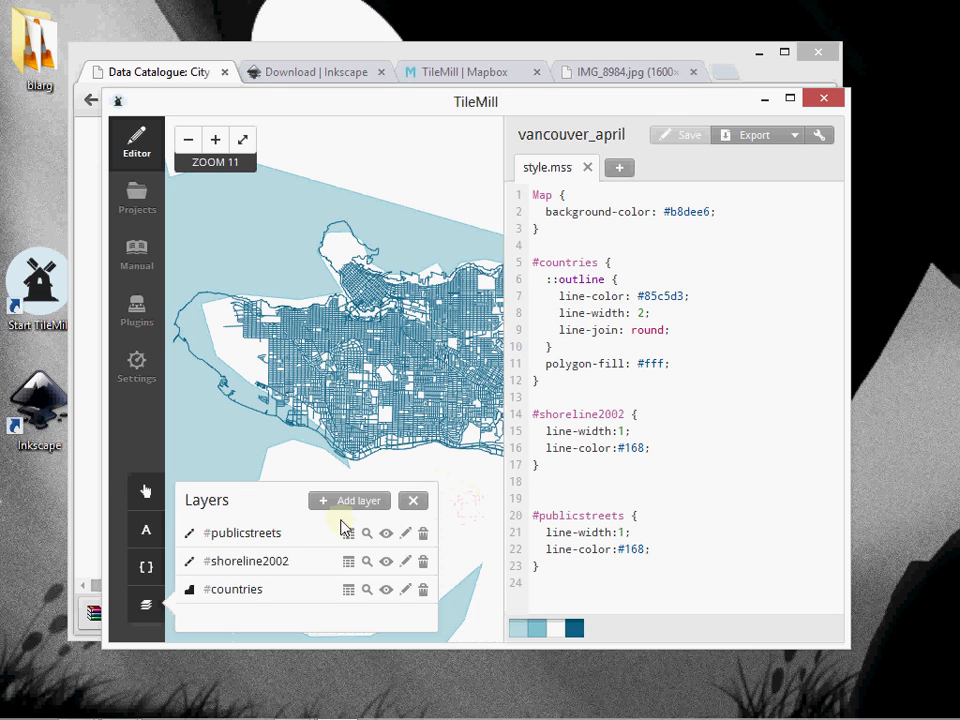
Step: Start another layer and browse to the g:\dev\tilemill\vancouver2014 folder
{"action": "left_click", "coordinate": [366, 509]}
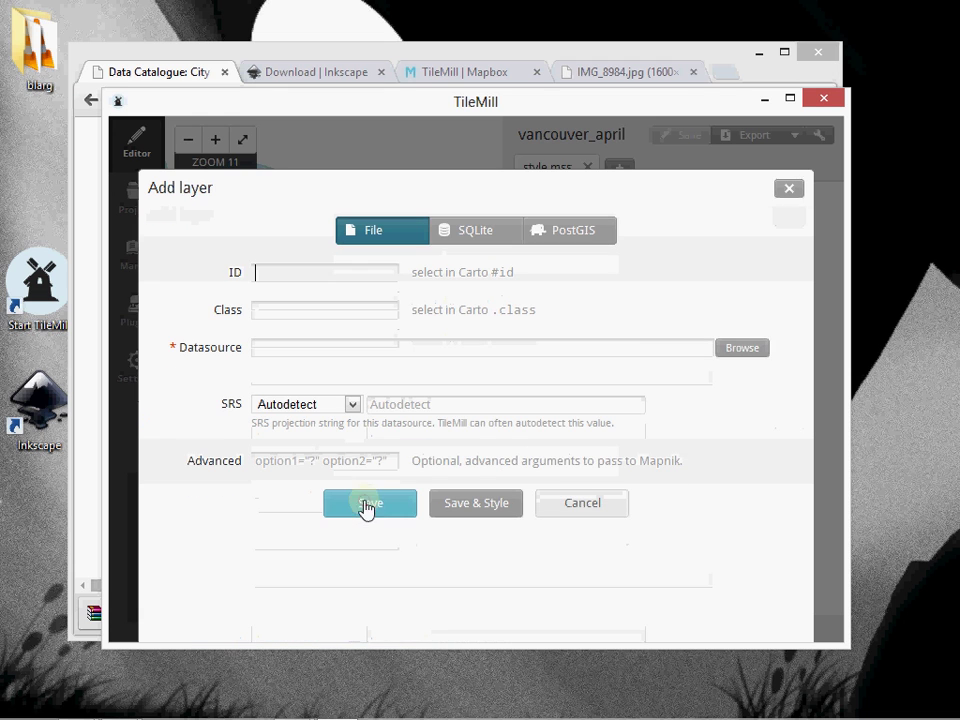
{"action": "left_click", "coordinate": [748, 353]}
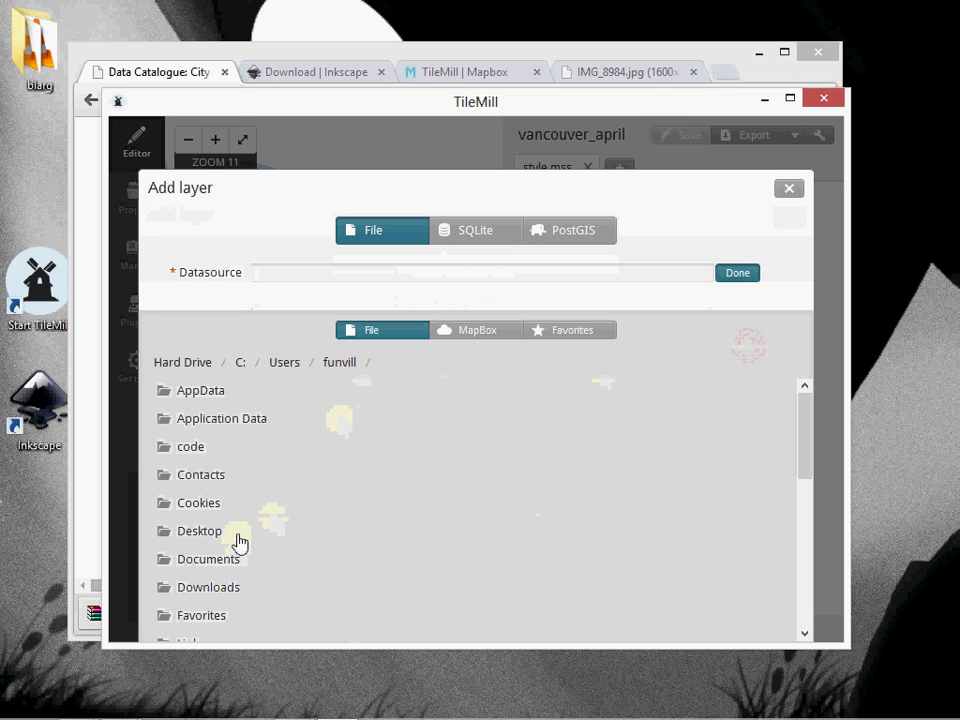
{"action": "scroll", "coordinate": [239, 543], "scroll_direction": "down", "scroll_amount": 2}
{"action": "scroll", "coordinate": [167, 394], "scroll_direction": "up", "scroll_amount": 2}
{"action": "left_click", "coordinate": [182, 362]}
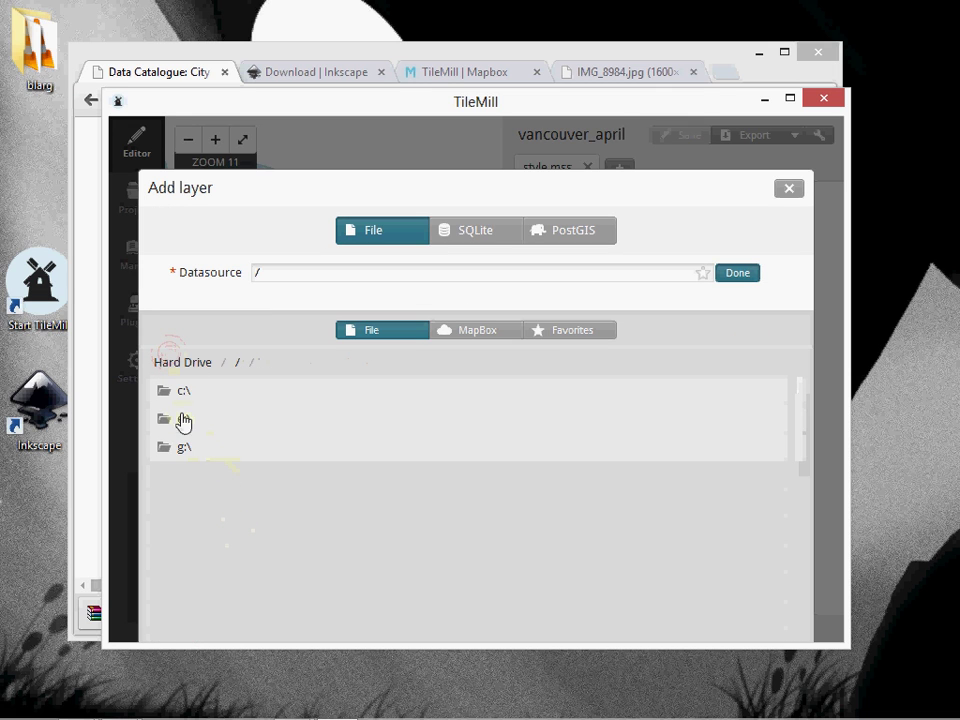
{"action": "left_click", "coordinate": [184, 447]}
{"action": "left_click", "coordinate": [204, 479]}
{"action": "scroll", "coordinate": [230, 545], "scroll_direction": "down", "scroll_amount": 3}
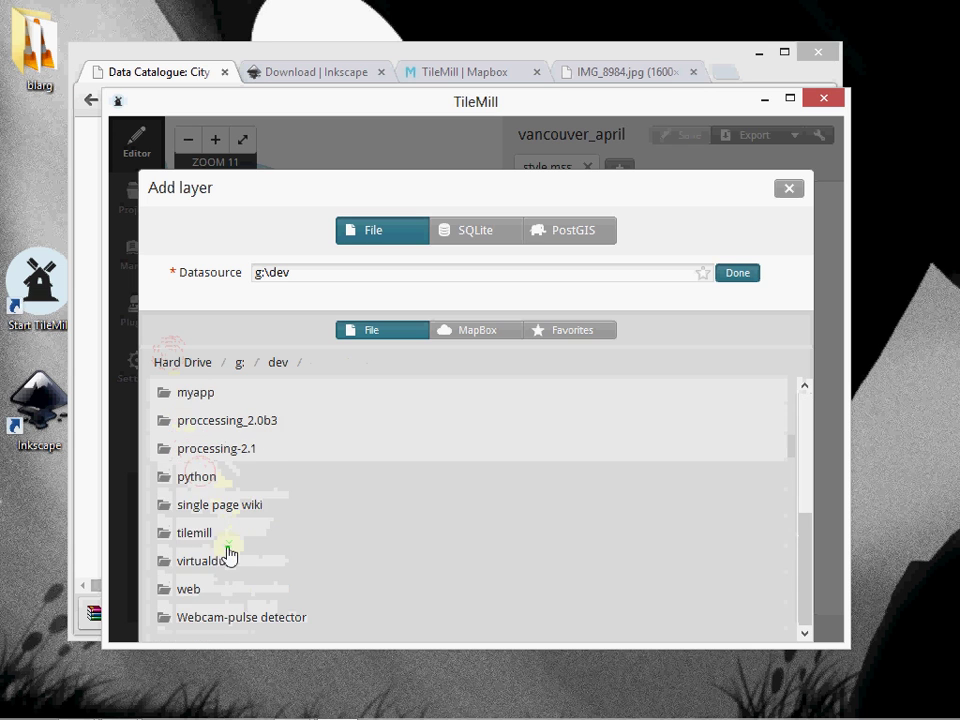
{"action": "left_click", "coordinate": [198, 535]}
{"action": "scroll", "coordinate": [228, 470], "scroll_direction": "down", "scroll_amount": 5}
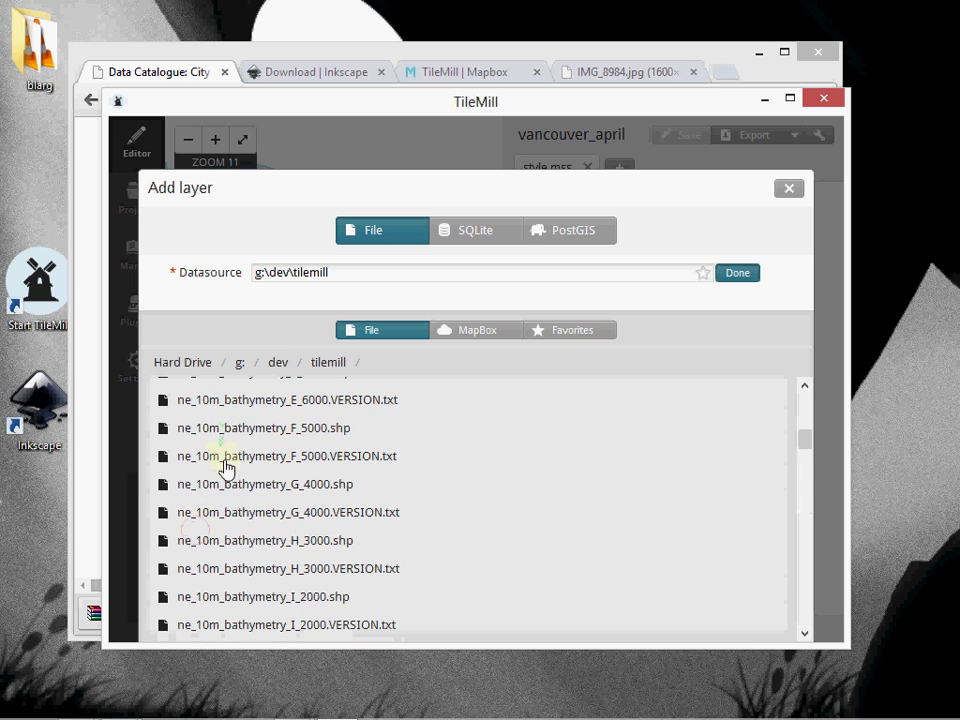
{"action": "scroll", "coordinate": [242, 574], "scroll_direction": "down", "scroll_amount": 15}
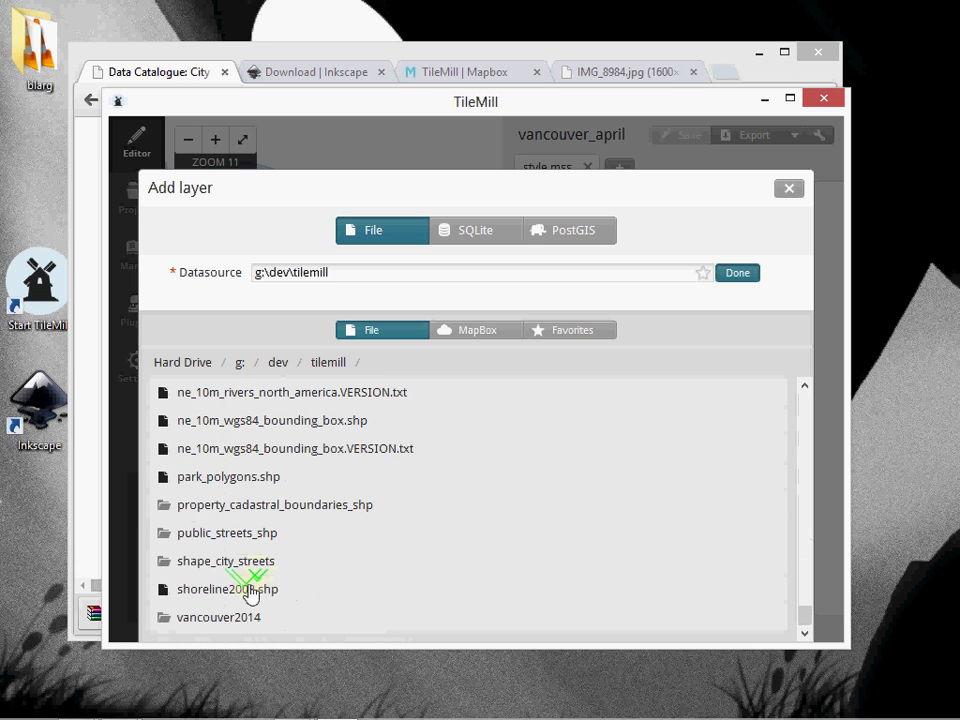
{"action": "left_click", "coordinate": [220, 618]}
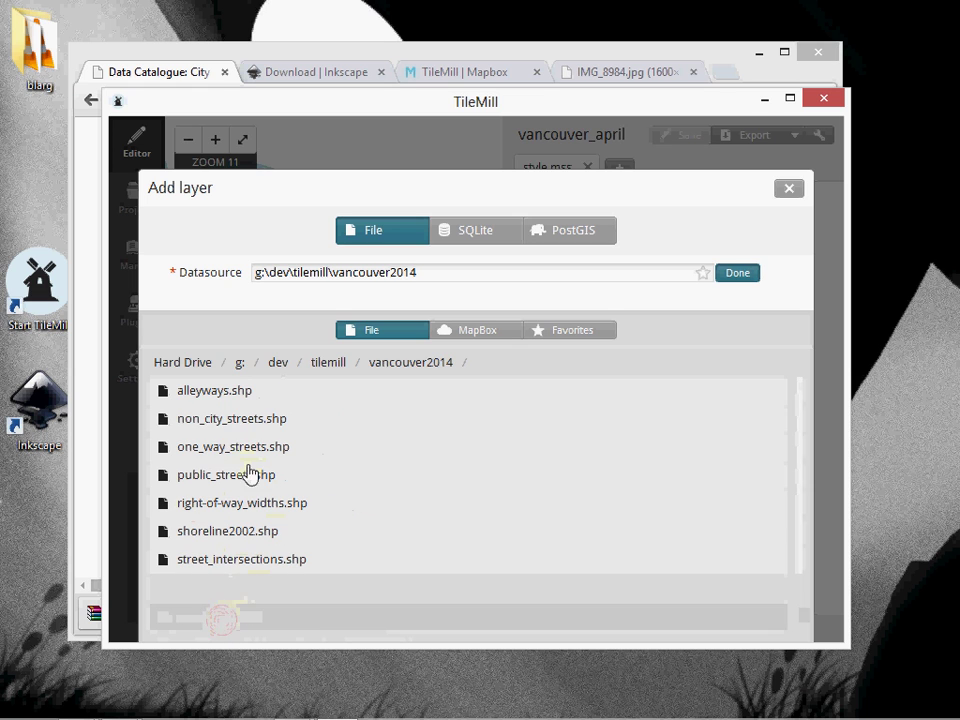
Step: Choose non_city_streets.shp as the source and add it with a starter style
{"action": "left_click", "coordinate": [222, 424]}
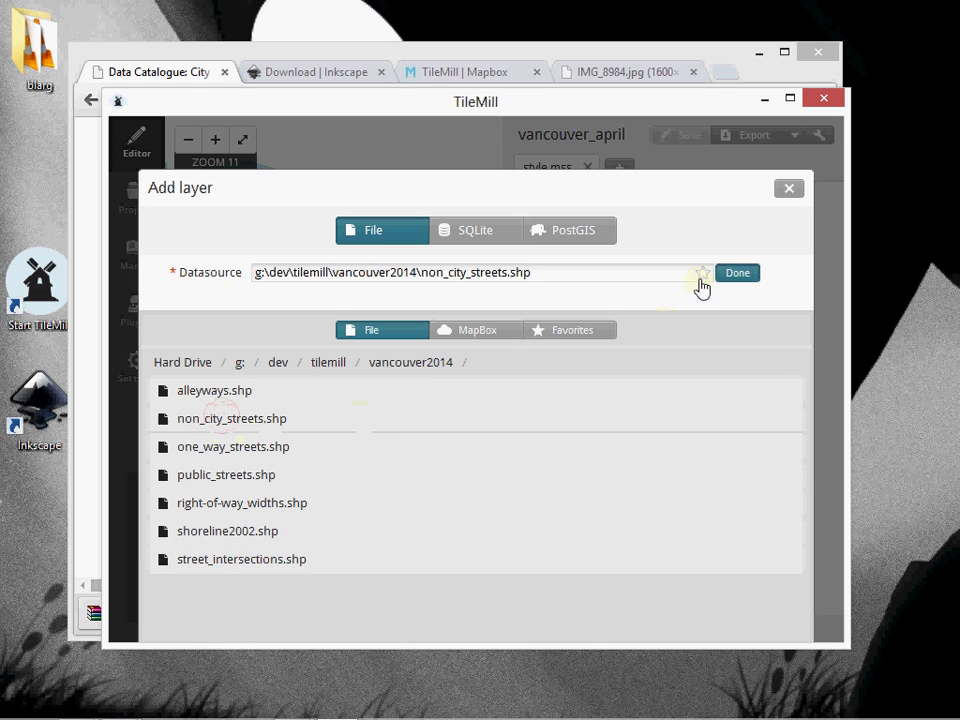
{"action": "left_click", "coordinate": [732, 275]}
{"action": "left_click", "coordinate": [478, 513]}
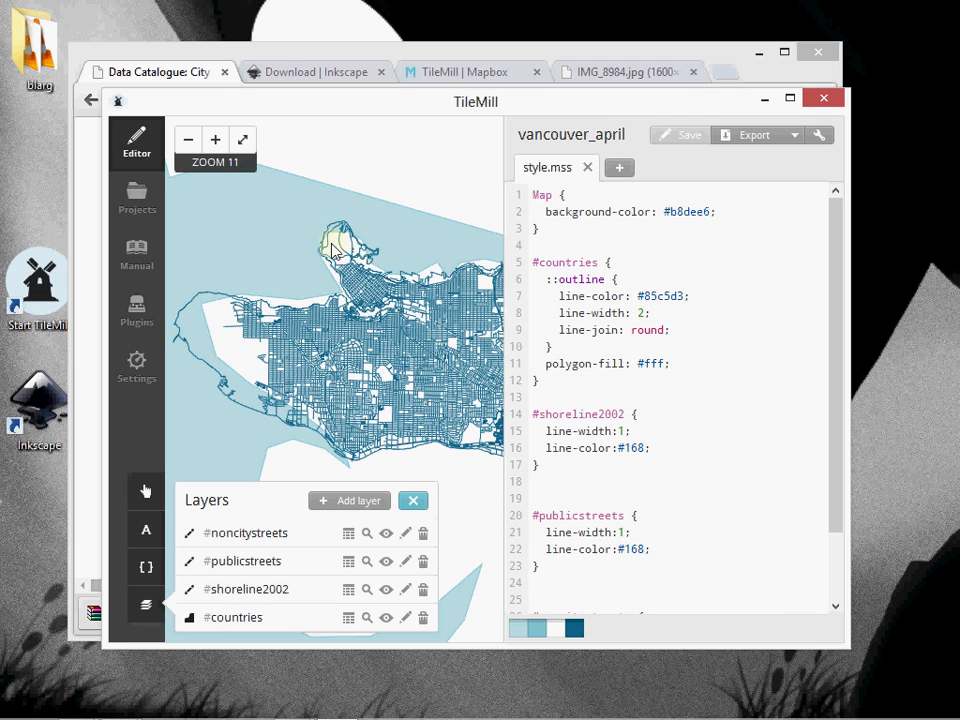
Step: Hide the #countries layer and save the vancouver_april project
{"action": "left_click", "coordinate": [204, 335]}
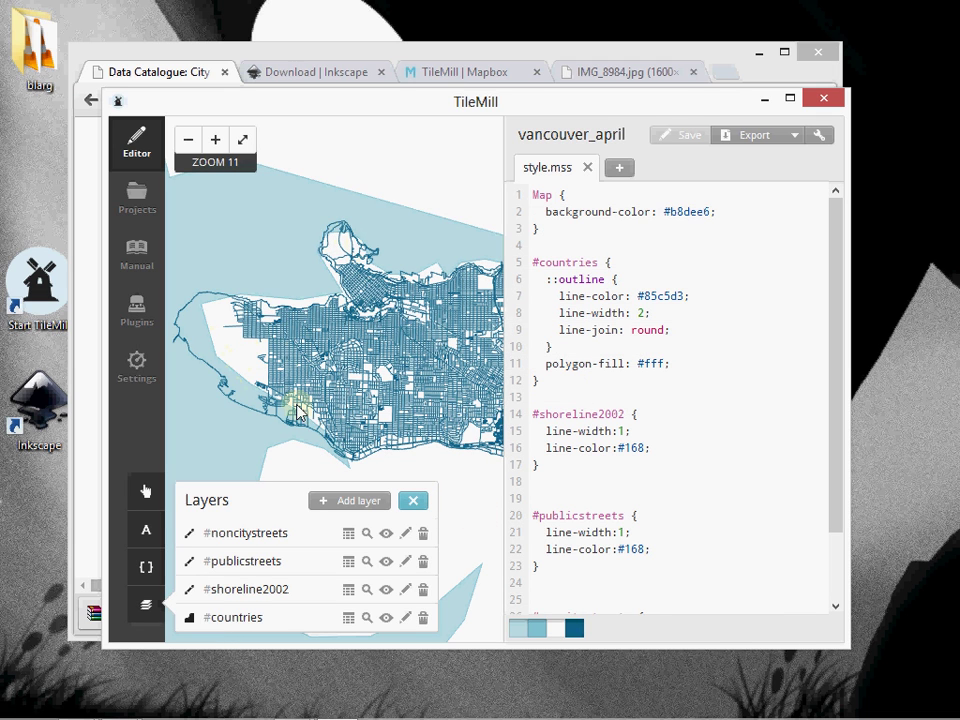
{"action": "left_click", "coordinate": [522, 483]}
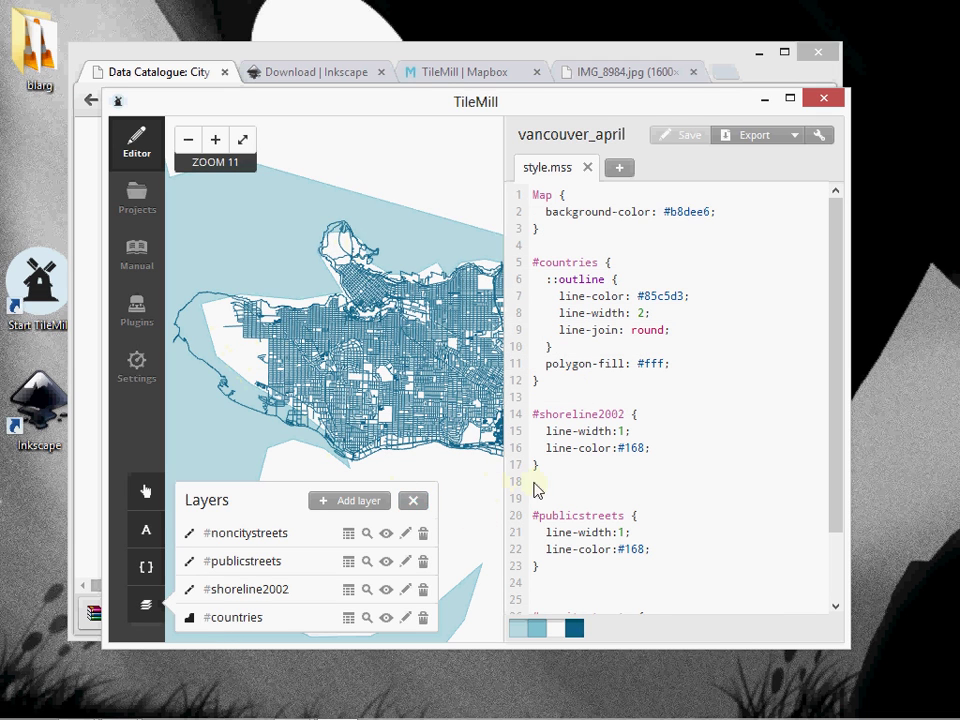
{"action": "left_click", "coordinate": [386, 618]}
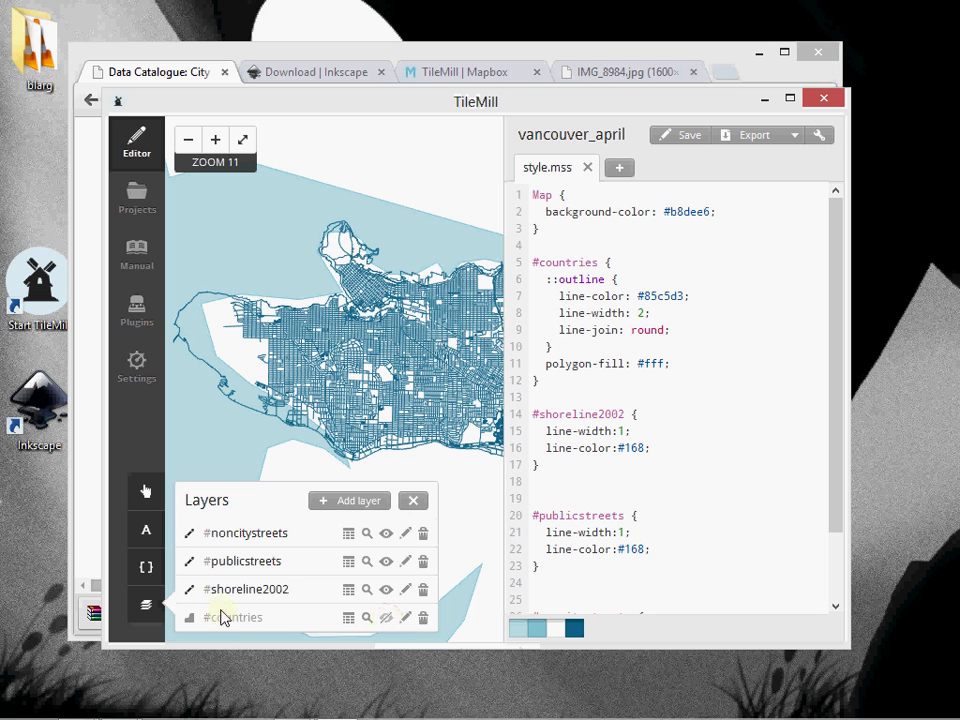
{"action": "left_click", "coordinate": [680, 135]}
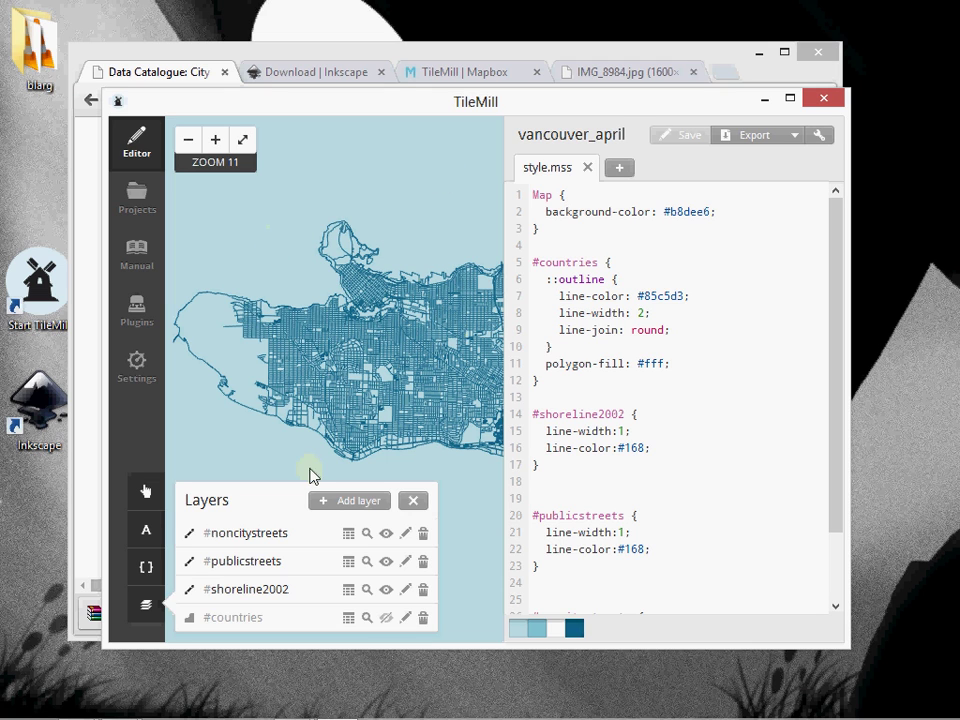
Step: In style.mss, set background #FFF, shoreline lines #00FF00 and public streets lines #FF0000
{"action": "double_click", "coordinate": [686, 211]}
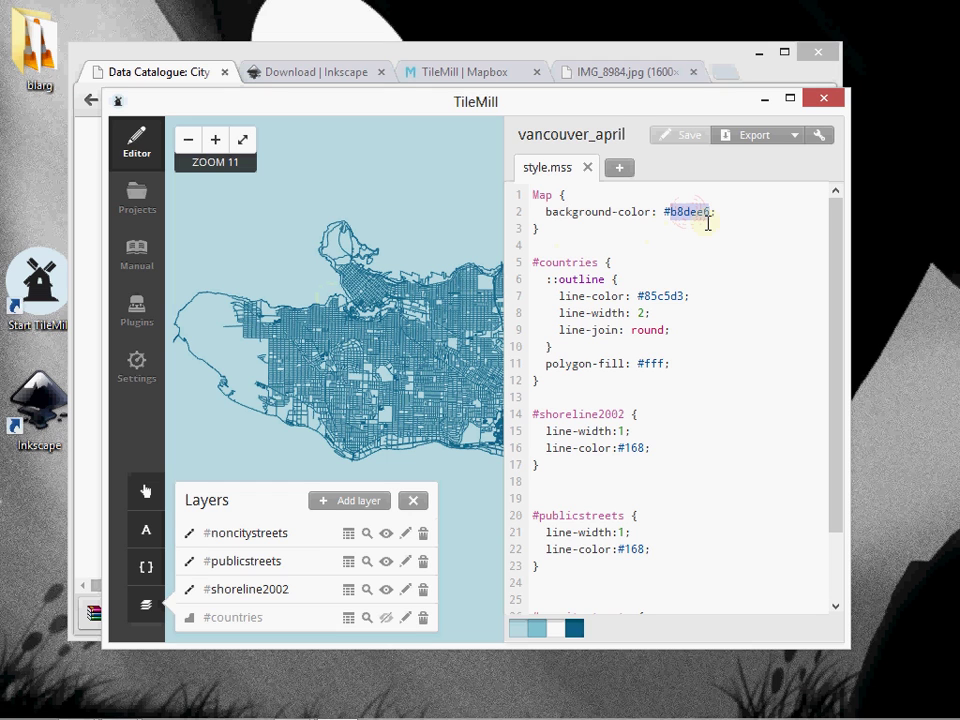
{"action": "type", "text": "FFF"}
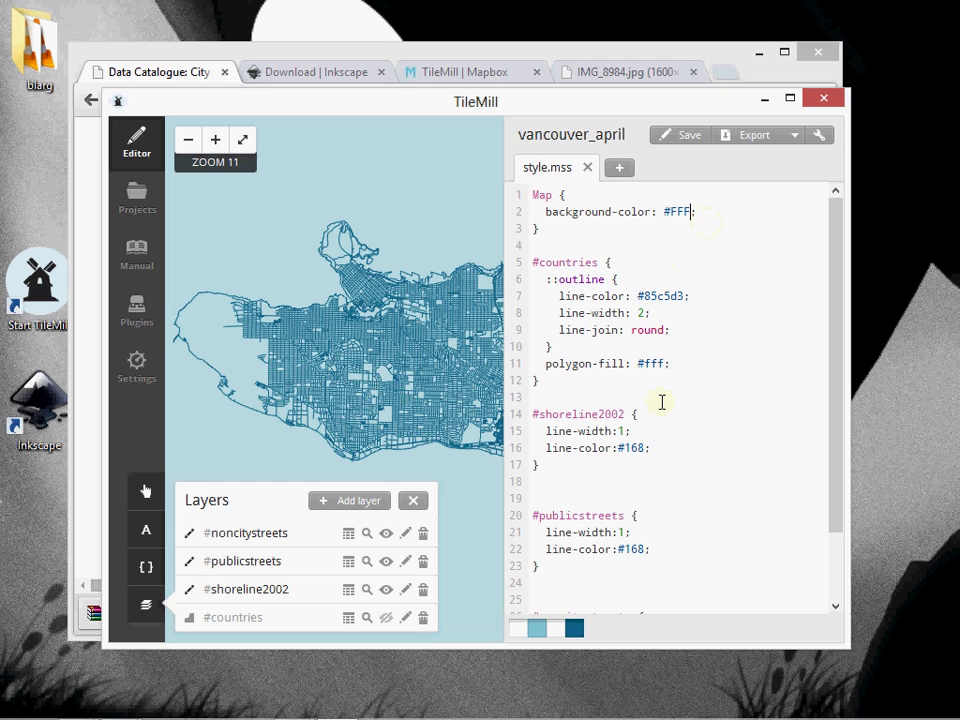
{"action": "scroll", "coordinate": [640, 400], "scroll_direction": "down", "scroll_amount": 3}
{"action": "double_click", "coordinate": [632, 365]}
{"action": "type", "text": "00FF00"}
{"action": "double_click", "coordinate": [634, 466]}
{"action": "type", "text": "FF0000"}
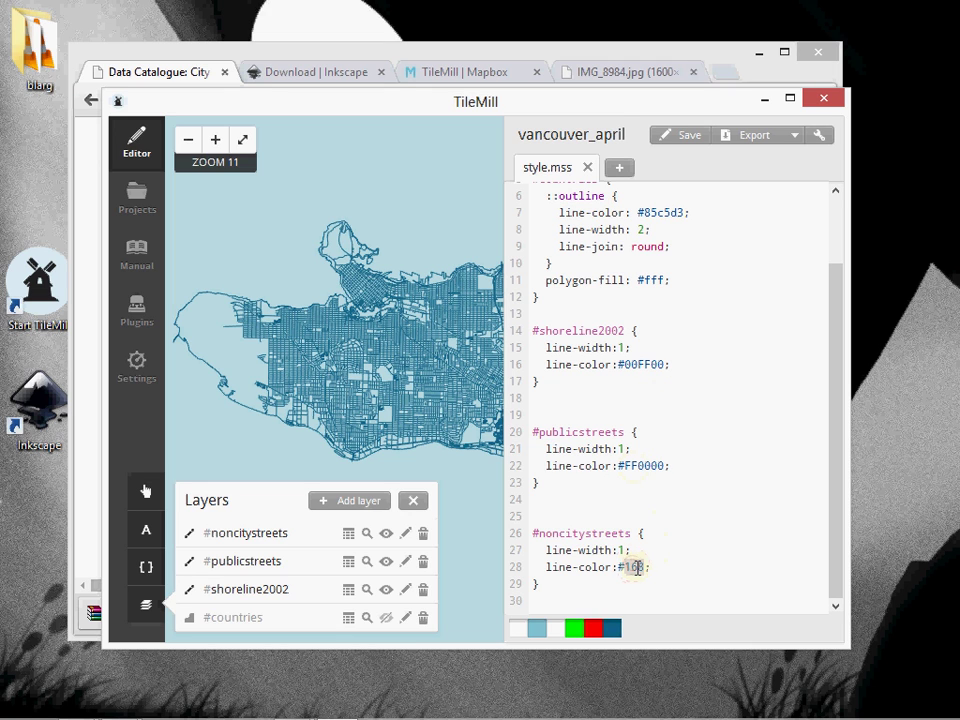
{"action": "type", "text": "FF0000"}
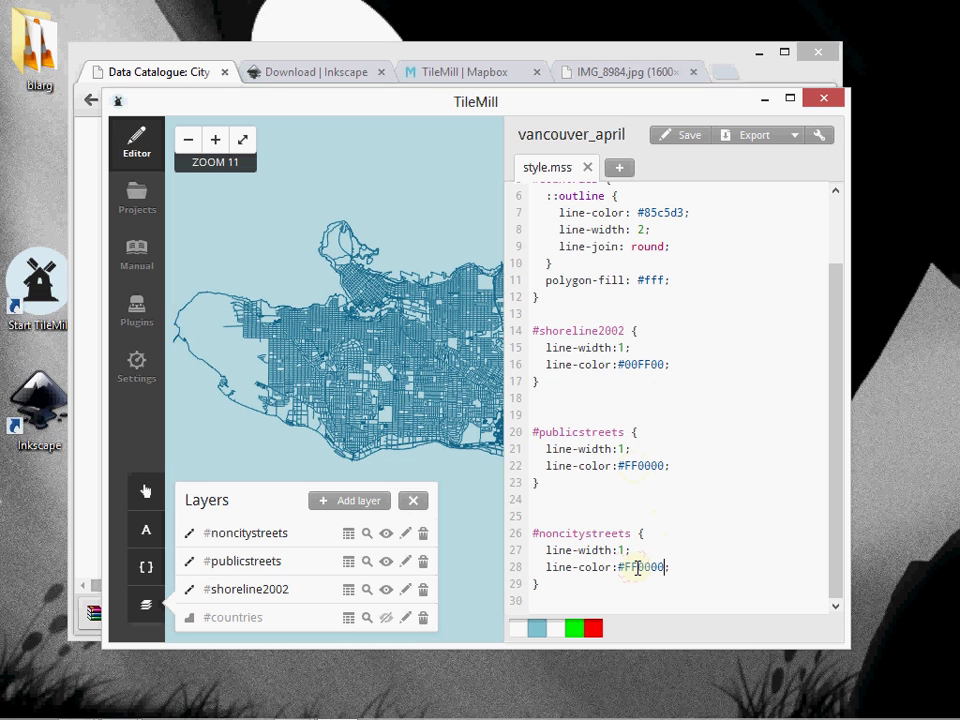
Step: Save the stylesheet and zoom around to check the red streets and green coastline
{"action": "left_click", "coordinate": [679, 136]}
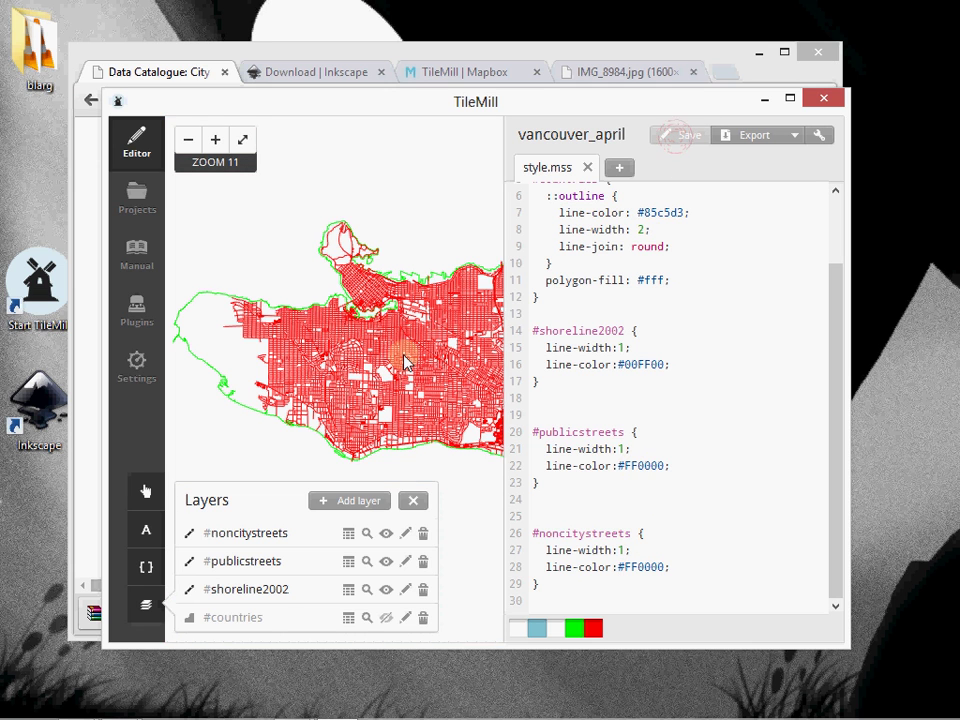
{"action": "left_click_drag", "start_coordinate": [418, 240], "coordinate": [396, 225]}
{"action": "scroll", "coordinate": [396, 321], "scroll_direction": "down", "scroll_amount": 1}
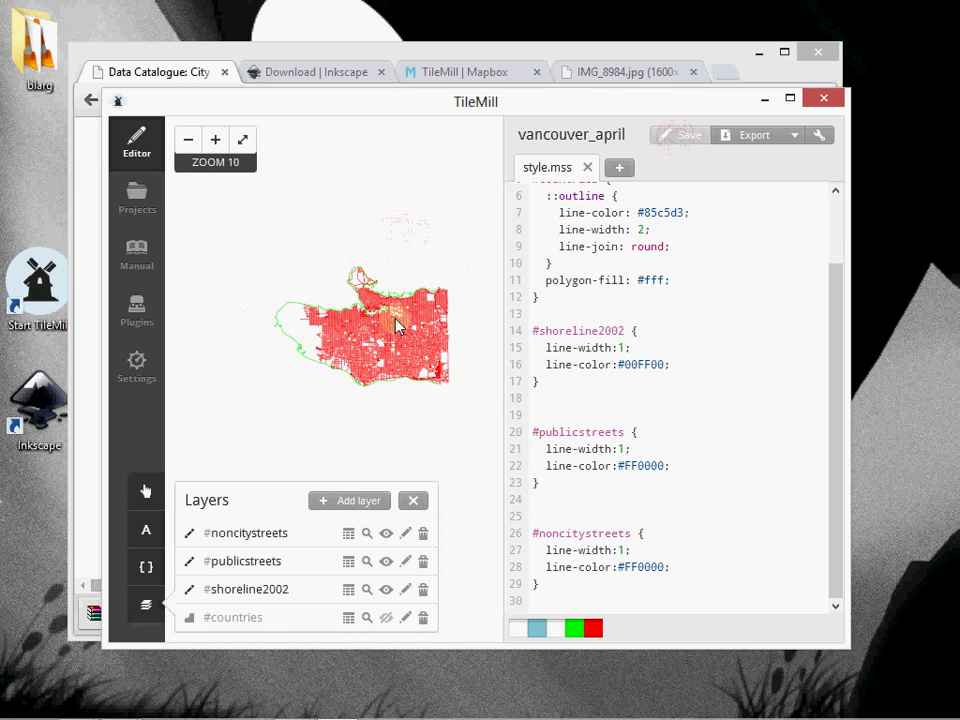
{"action": "scroll", "coordinate": [395, 340], "scroll_direction": "up", "scroll_amount": 1}
{"action": "scroll", "coordinate": [395, 340], "scroll_direction": "up", "scroll_amount": 3}
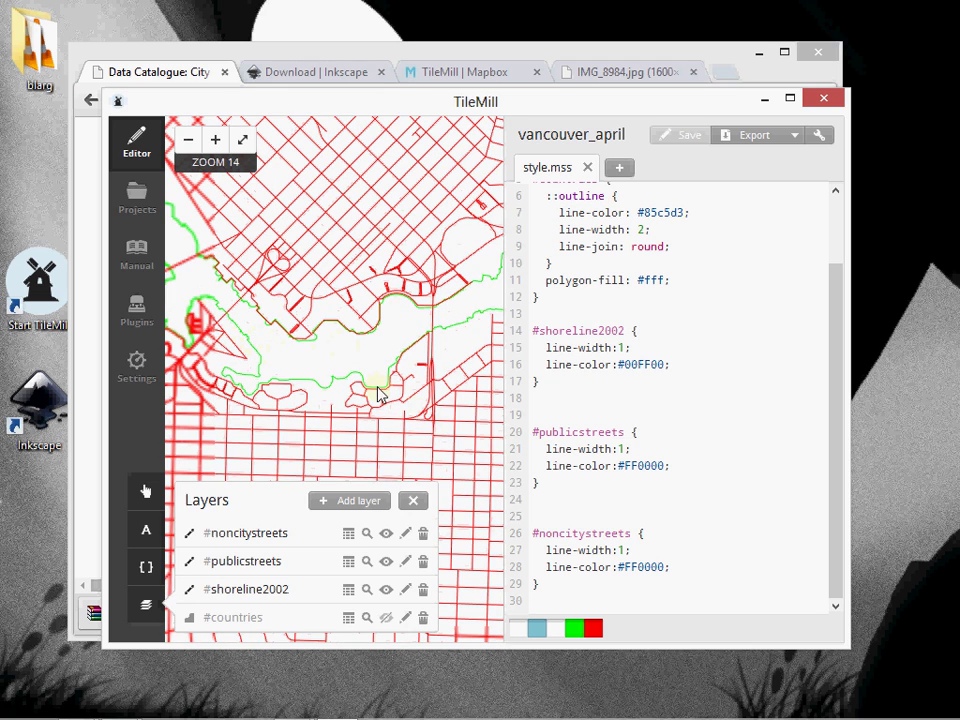
{"action": "scroll", "coordinate": [390, 334], "scroll_direction": "down", "scroll_amount": 2}
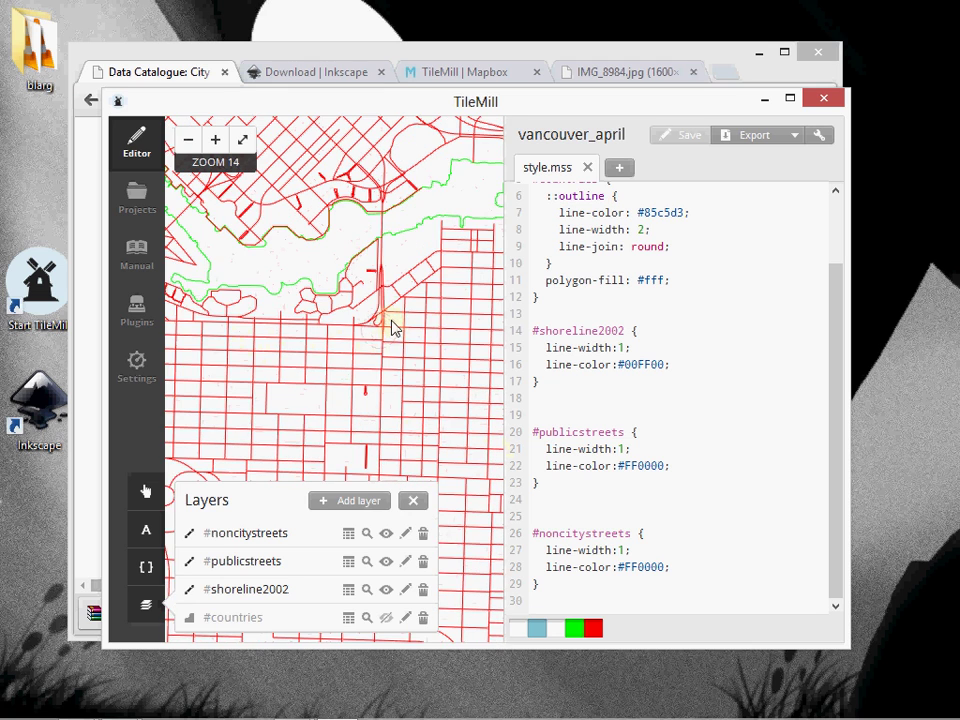
{"action": "left_click_drag", "start_coordinate": [454, 368], "coordinate": [400, 320]}
{"action": "scroll", "coordinate": [418, 322], "scroll_direction": "down", "scroll_amount": 1}
{"action": "scroll", "coordinate": [401, 318], "scroll_direction": "down", "scroll_amount": 1}
{"action": "scroll", "coordinate": [402, 317], "scroll_direction": "up", "scroll_amount": 1}
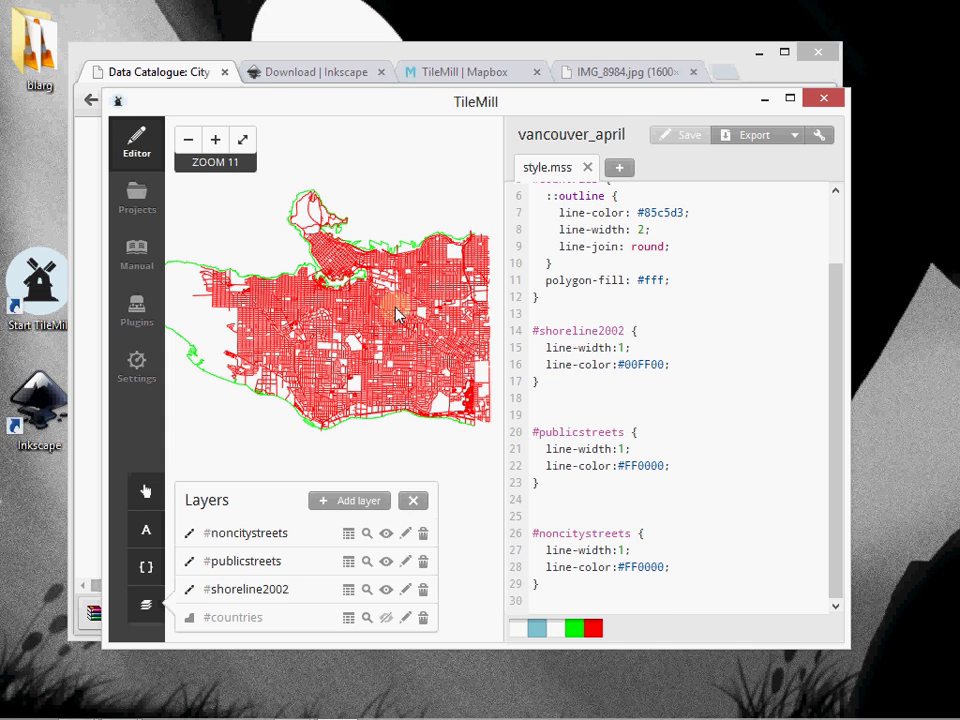
Step: Start an SVG export and centre Vancouver in the zoomed-in preview
{"action": "left_click", "coordinate": [796, 136]}
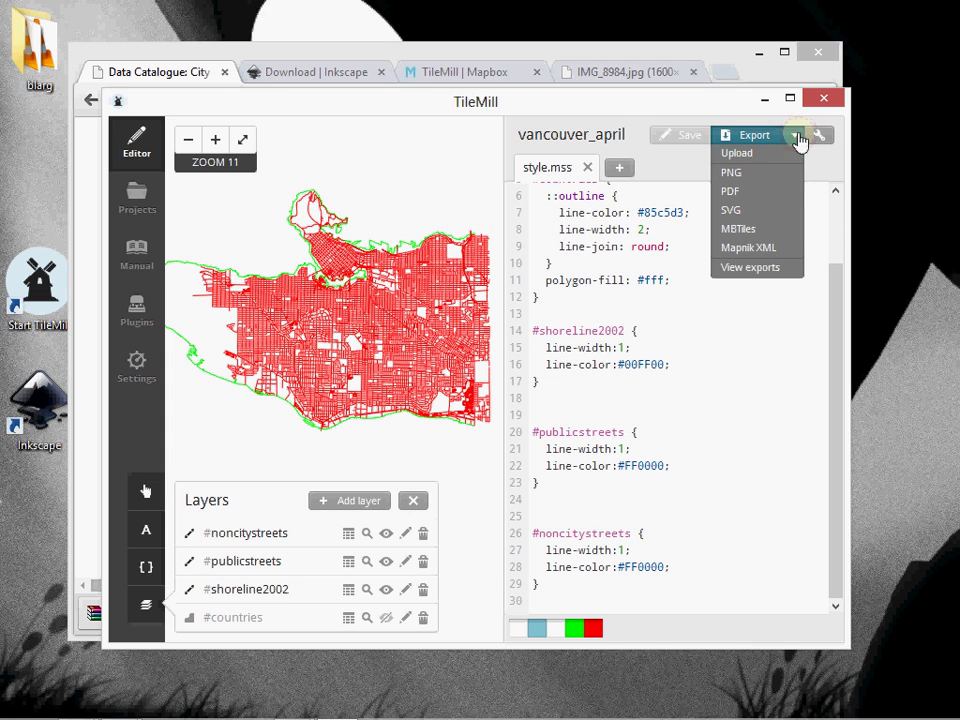
{"action": "left_click", "coordinate": [751, 213]}
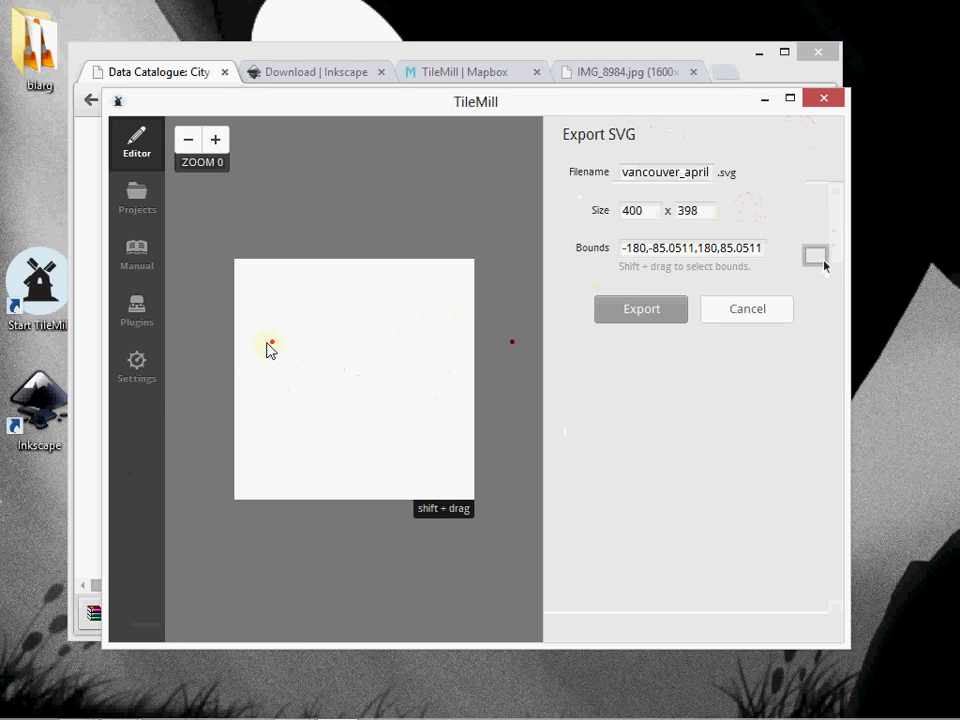
{"action": "scroll", "coordinate": [272, 340], "scroll_direction": "up", "scroll_amount": 4}
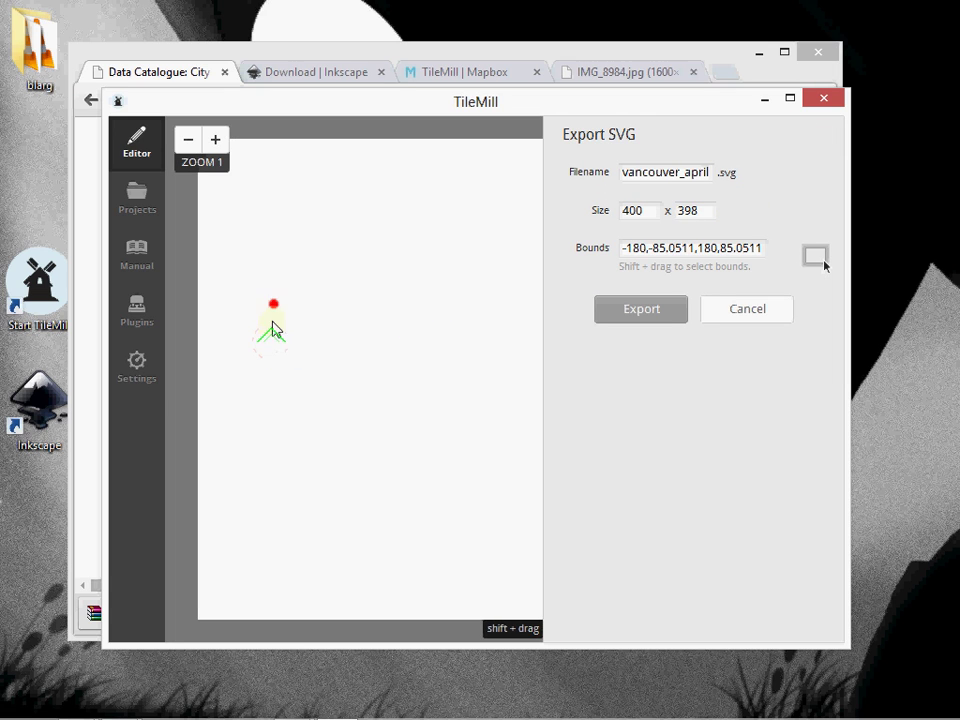
{"action": "scroll", "coordinate": [260, 330], "scroll_direction": "up", "scroll_amount": 4}
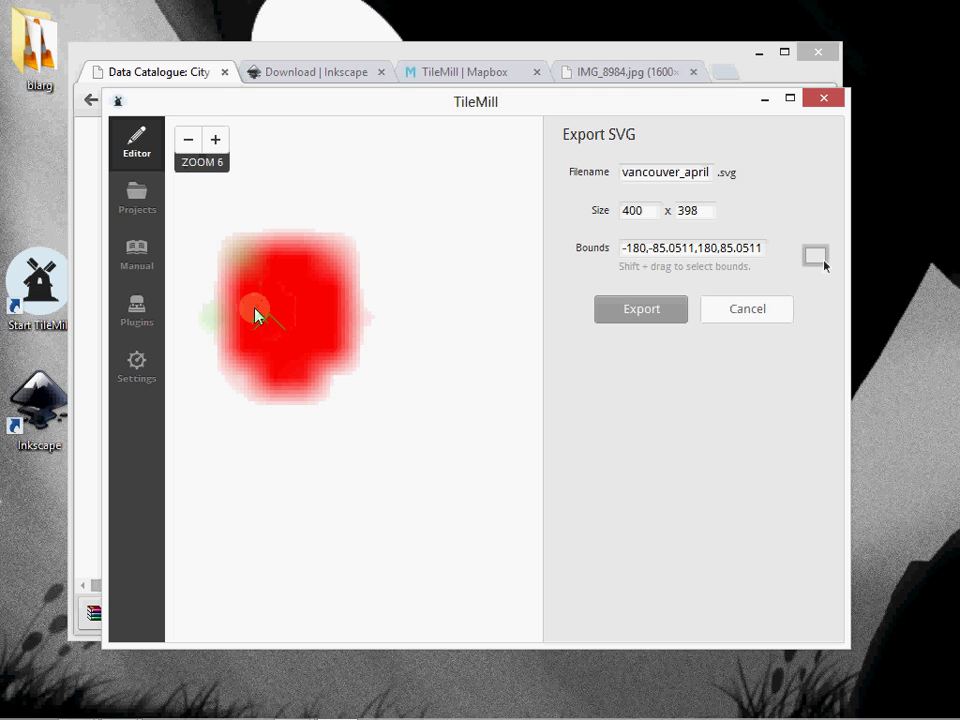
{"action": "scroll", "coordinate": [280, 316], "scroll_direction": "up", "scroll_amount": 2}
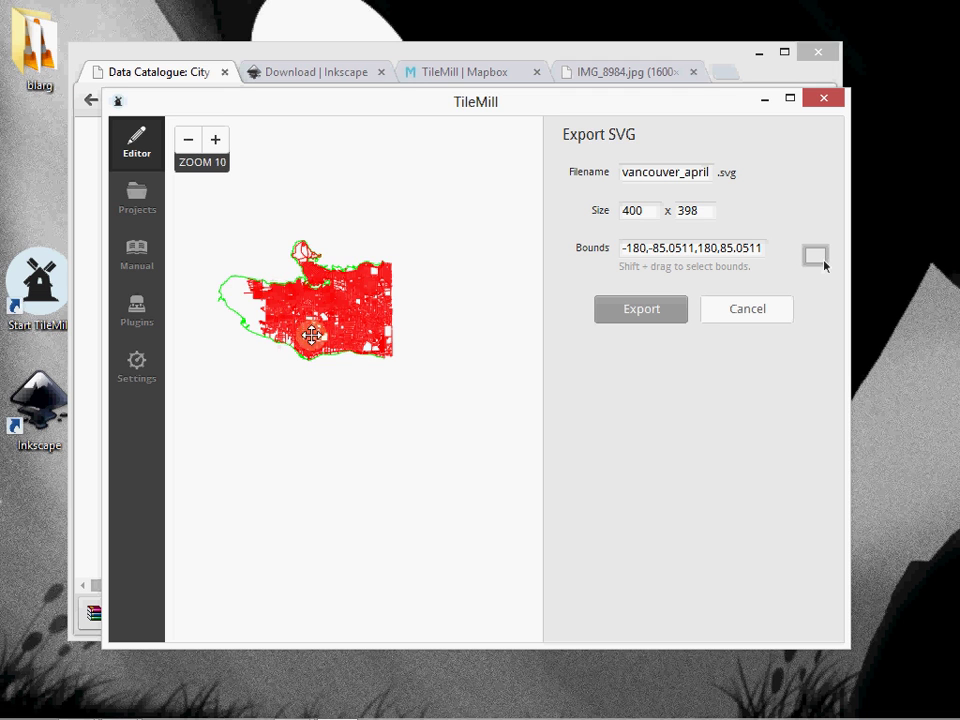
{"action": "left_click_drag", "start_coordinate": [285, 310], "coordinate": [325, 358]}
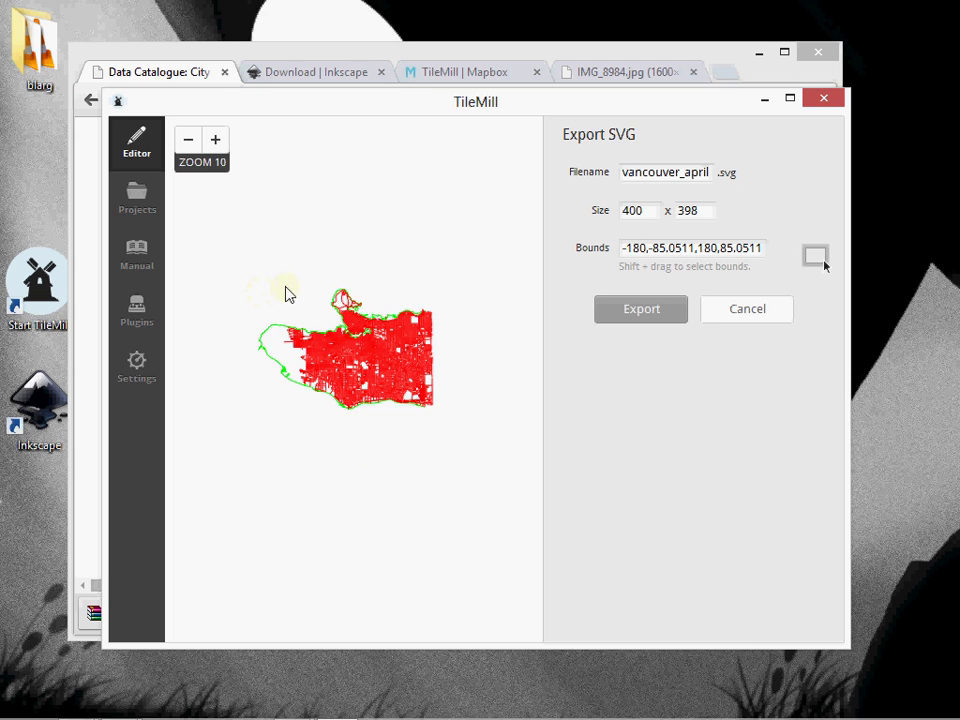
Step: Frame tight export bounds around Vancouver, set width to 1000, and export
{"action": "left_click_drag", "start_coordinate": [249, 266], "coordinate": [447, 422]}
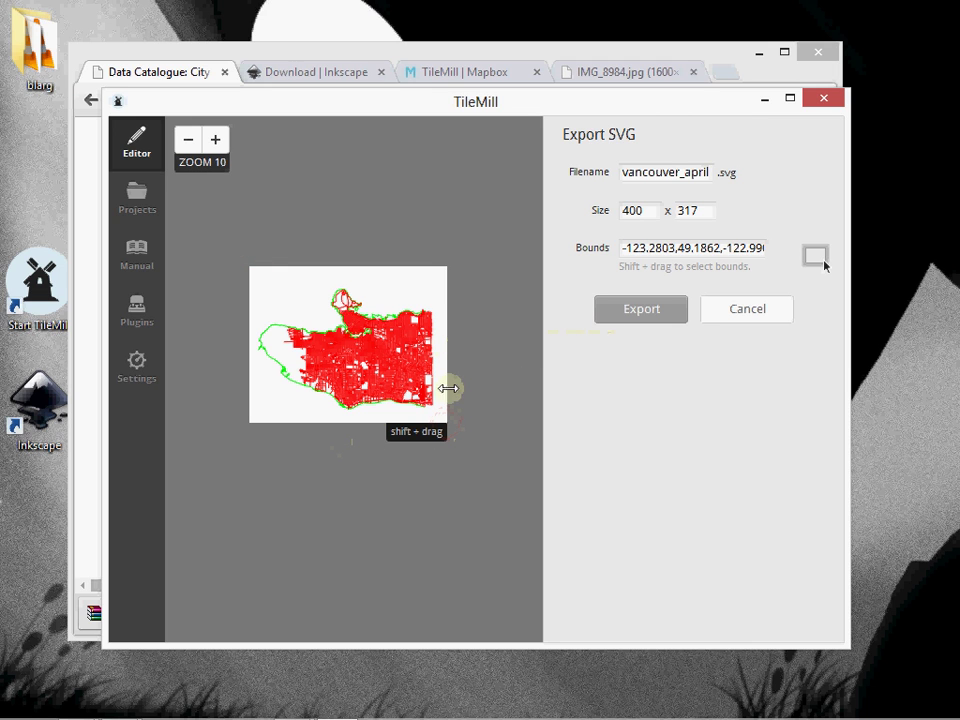
{"action": "left_click_drag", "start_coordinate": [445, 396], "coordinate": [438, 396]}
{"action": "left_click_drag", "start_coordinate": [342, 267], "coordinate": [341, 283]}
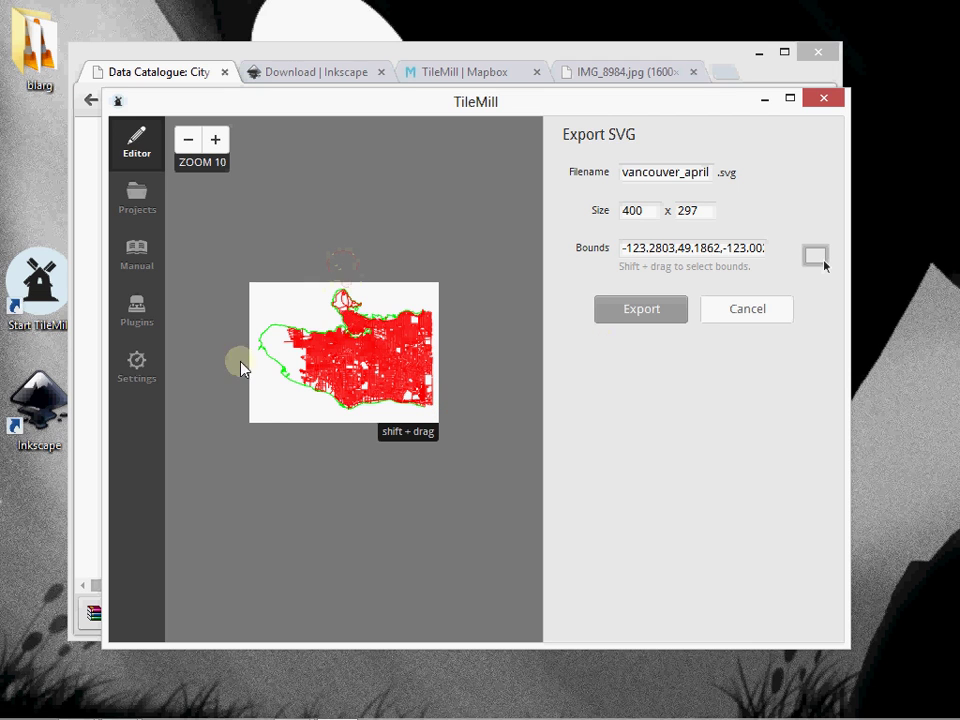
{"action": "left_click_drag", "start_coordinate": [350, 422], "coordinate": [349, 416]}
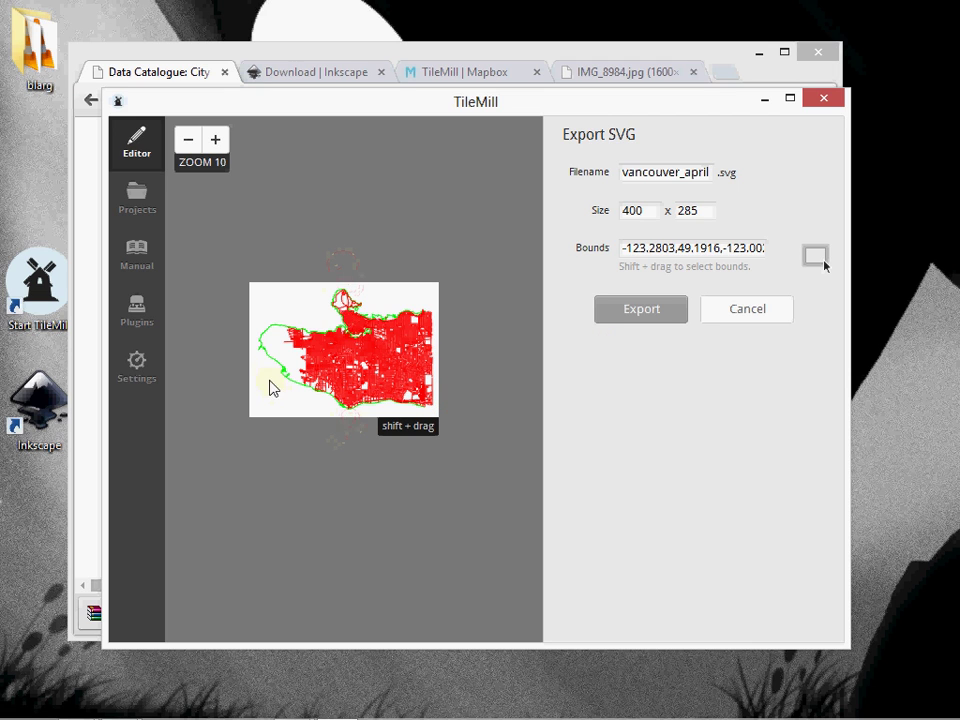
{"action": "double_click", "coordinate": [636, 212]}
{"action": "type", "text": "1000"}
{"action": "left_click", "coordinate": [650, 318]}
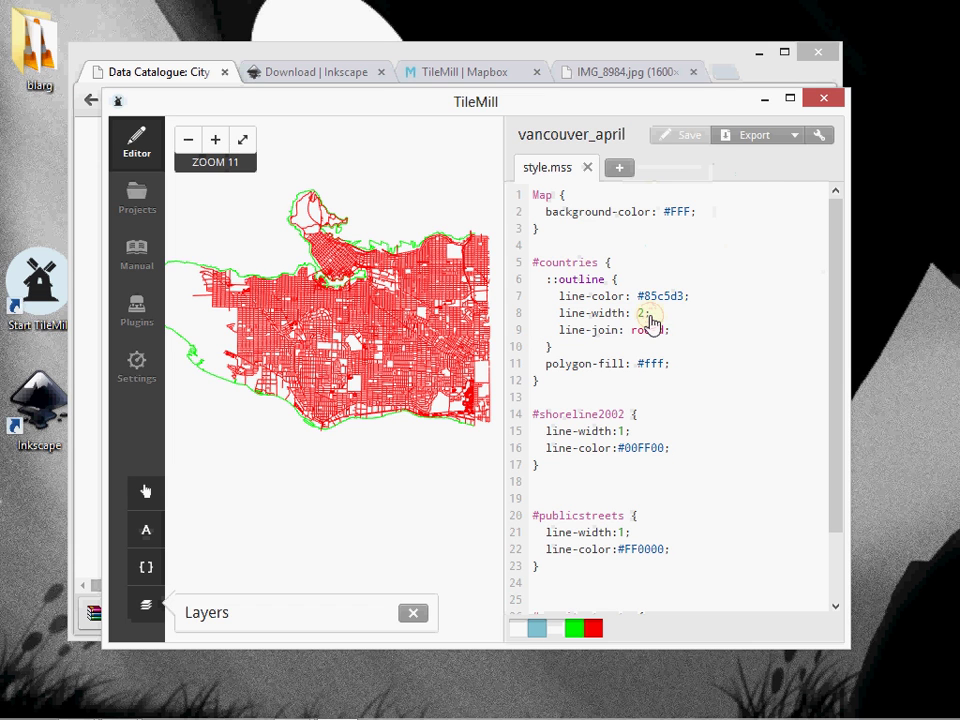
Step: Download the vancouver_april.svg export from TileMill's list of previous exports into Documents
{"action": "left_click", "coordinate": [797, 141]}
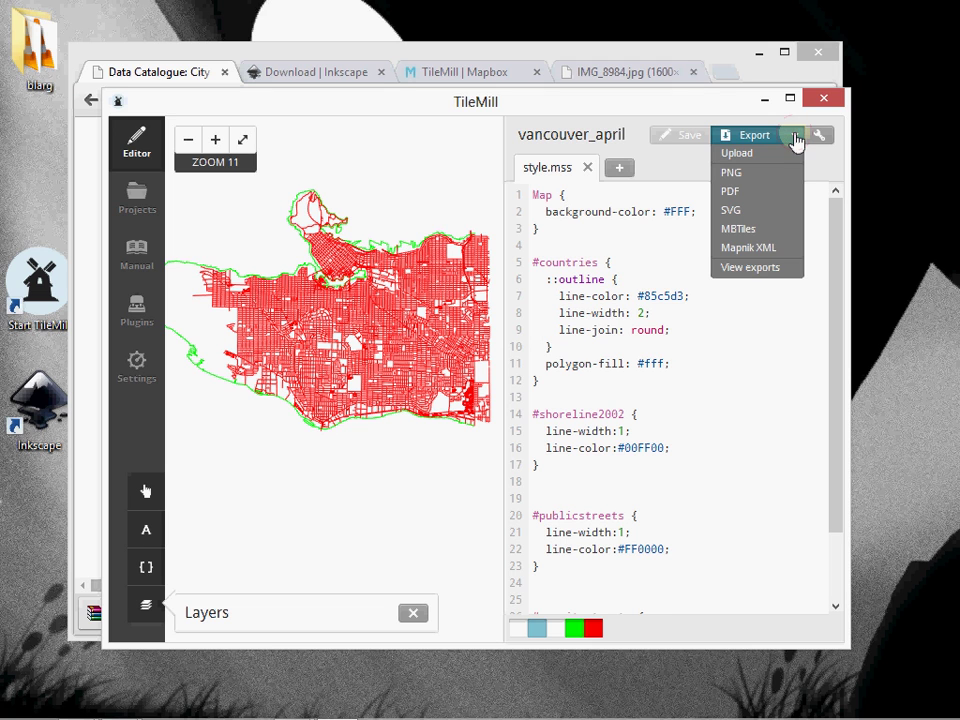
{"action": "left_click", "coordinate": [754, 268]}
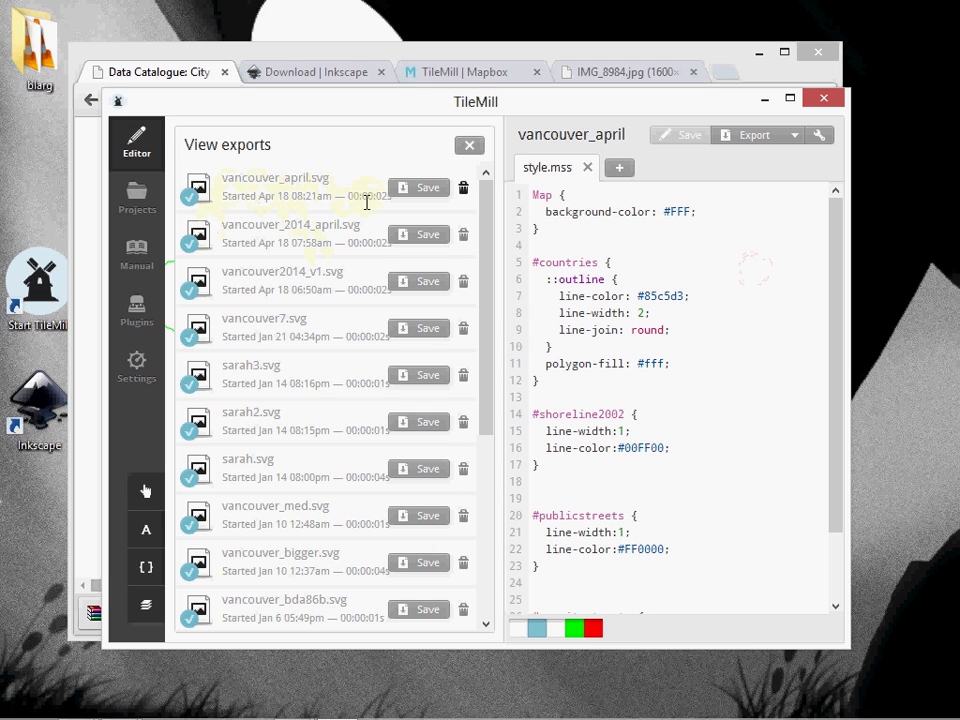
{"action": "left_click", "coordinate": [425, 192]}
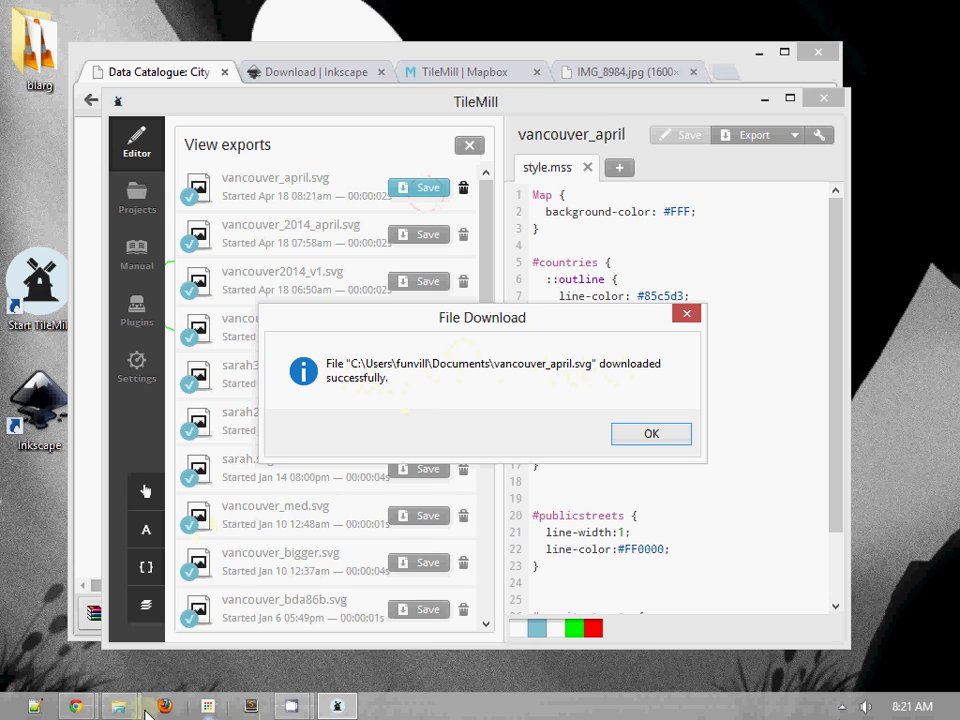
Step: In Documents, select vancouver_april.svg and narrow the Name column to show its 5,274 KB size
{"action": "mouse_move", "coordinate": [118, 703]}
{"action": "left_click", "coordinate": [155, 628]}
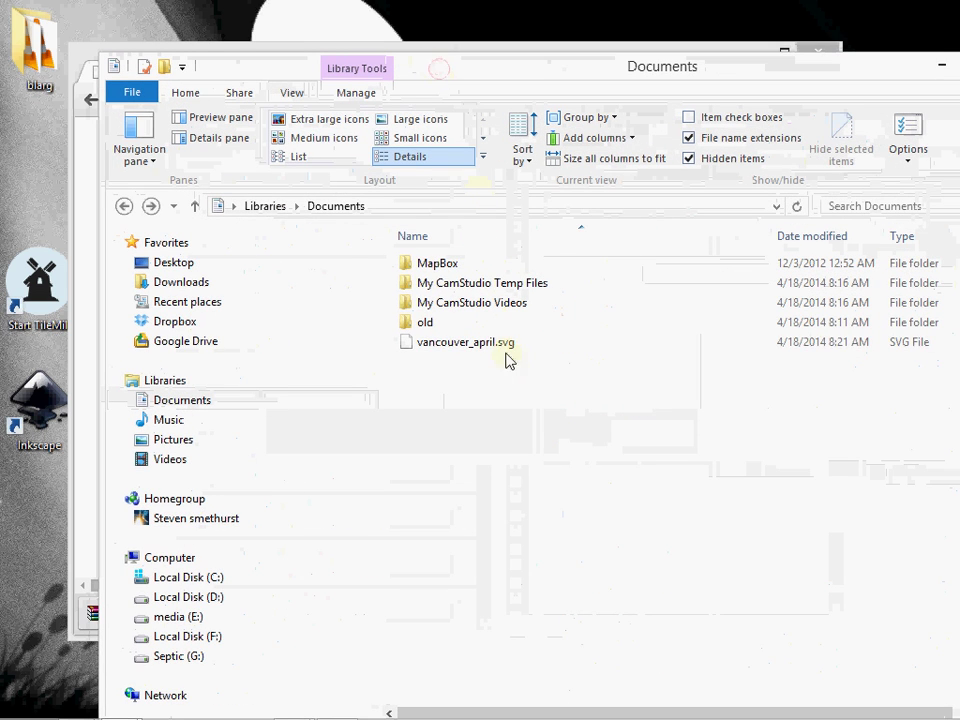
{"action": "left_click", "coordinate": [505, 358]}
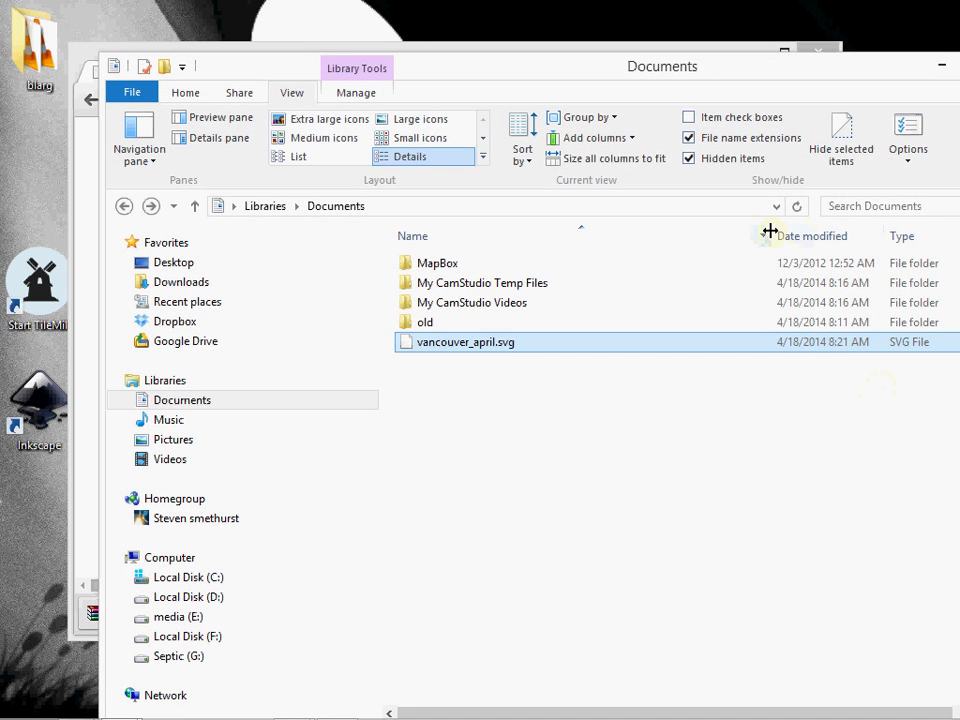
{"action": "left_click_drag", "start_coordinate": [770, 231], "coordinate": [657, 233]}
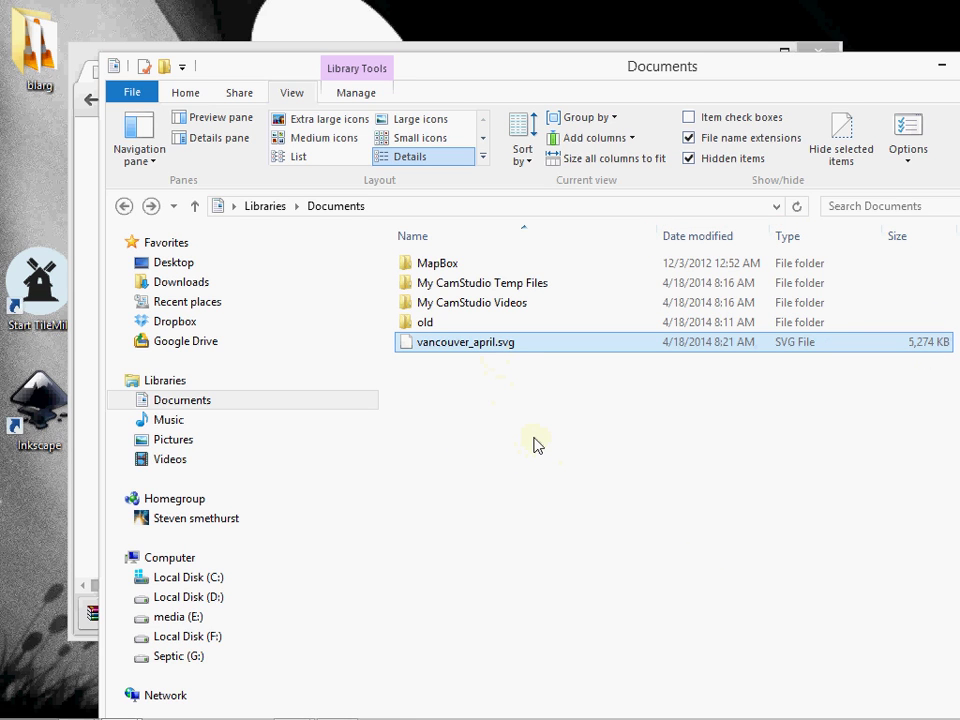
Step: Launch Inkscape, open vancouver_april.svg from Documents, and maximize the window
{"action": "double_click", "coordinate": [38, 400]}
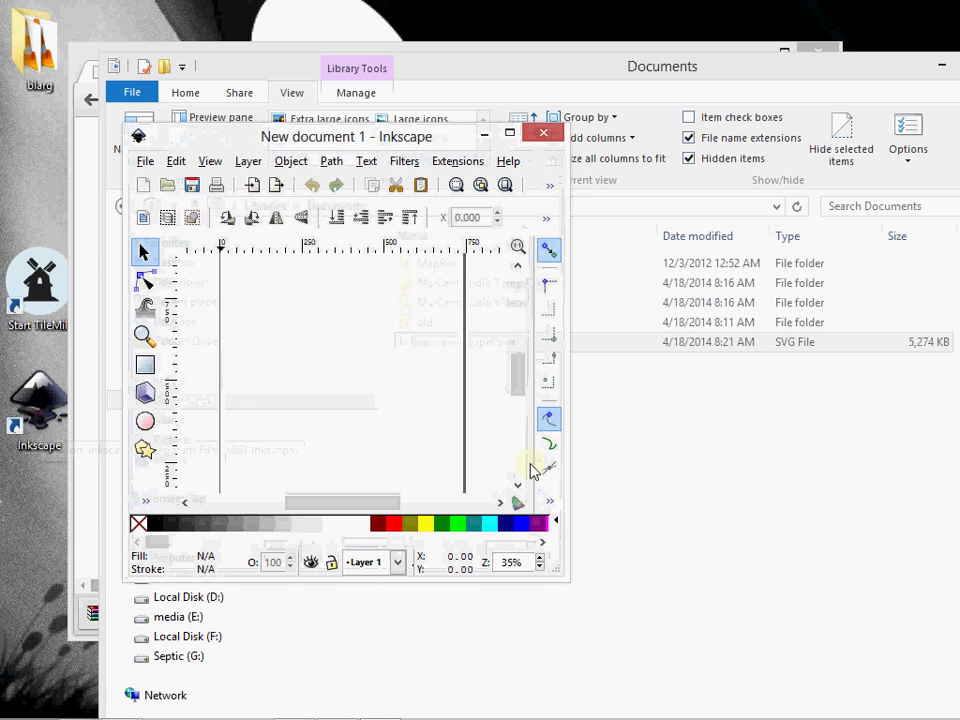
{"action": "left_click", "coordinate": [145, 161]}
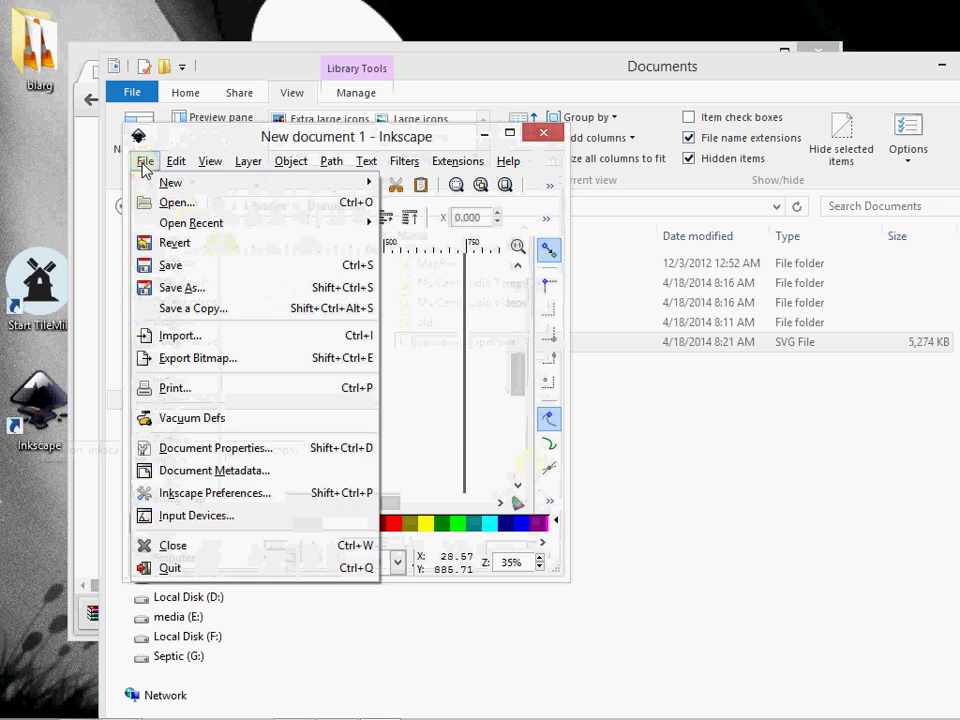
{"action": "left_click", "coordinate": [176, 202]}
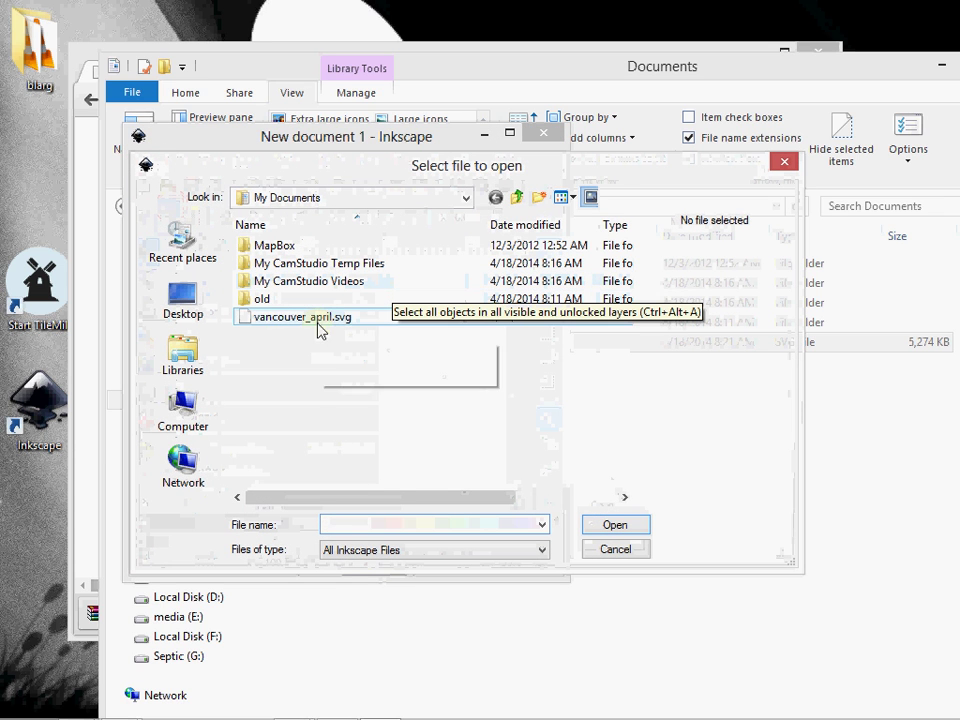
{"action": "left_click", "coordinate": [318, 322]}
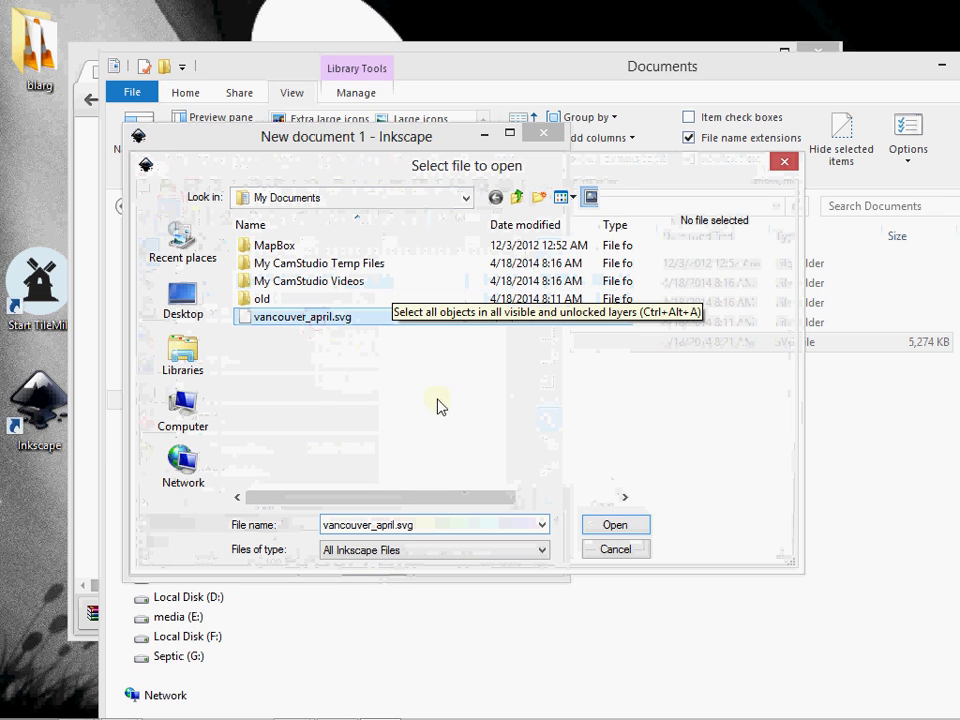
{"action": "left_click", "coordinate": [615, 527]}
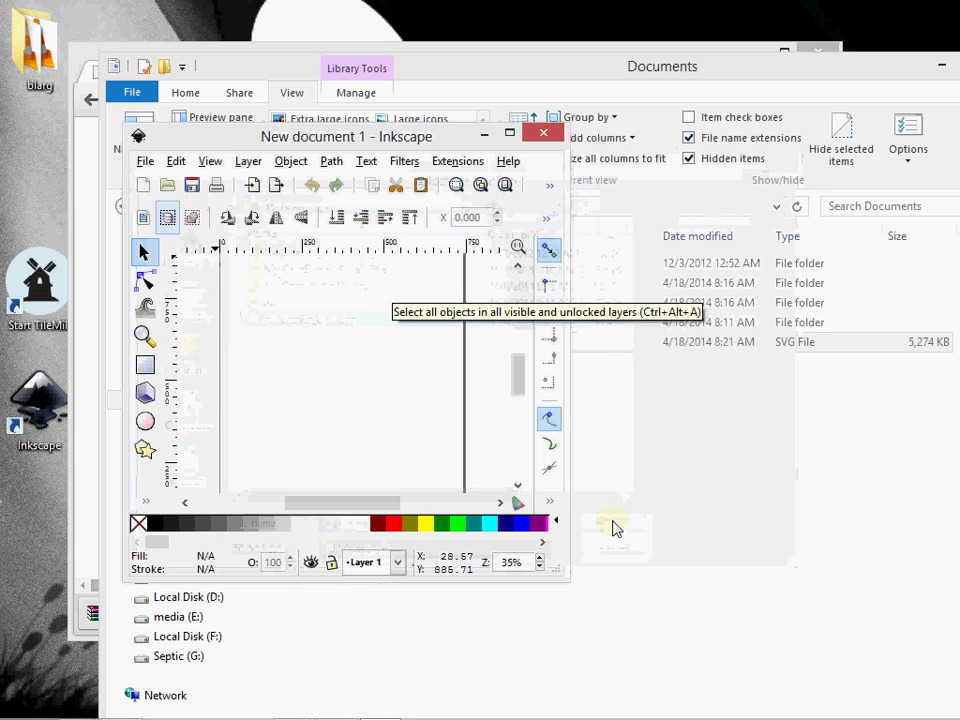
{"action": "left_click", "coordinate": [518, 139]}
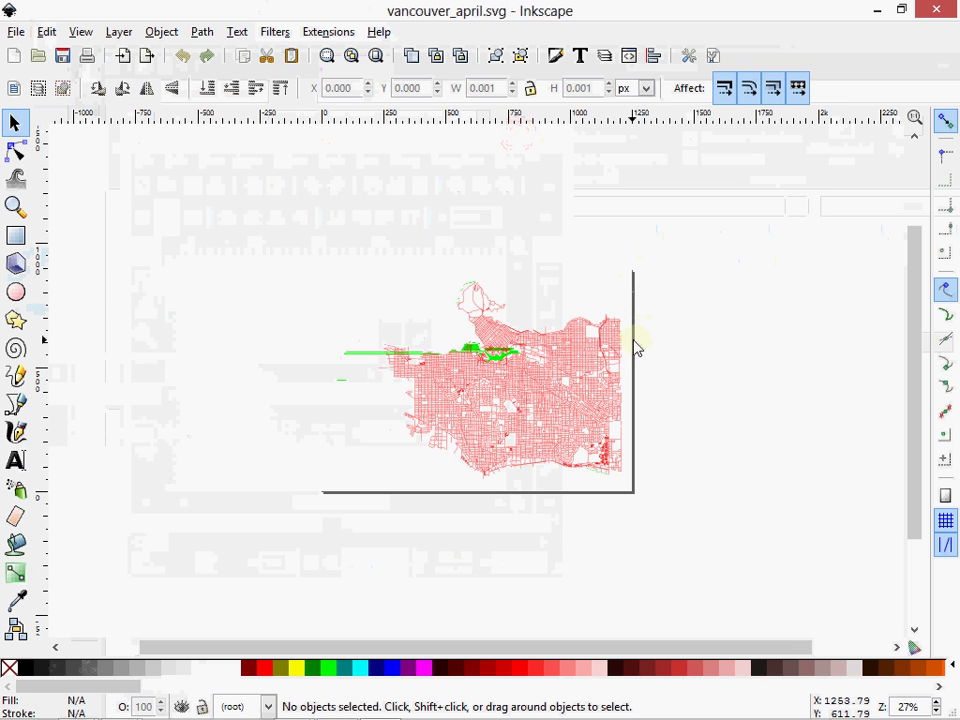
Step: Zoom in on the right-hand end of the green coastline above the red street grid
{"action": "scroll", "coordinate": [606, 343], "scroll_direction": "up", "scroll_amount": 2}
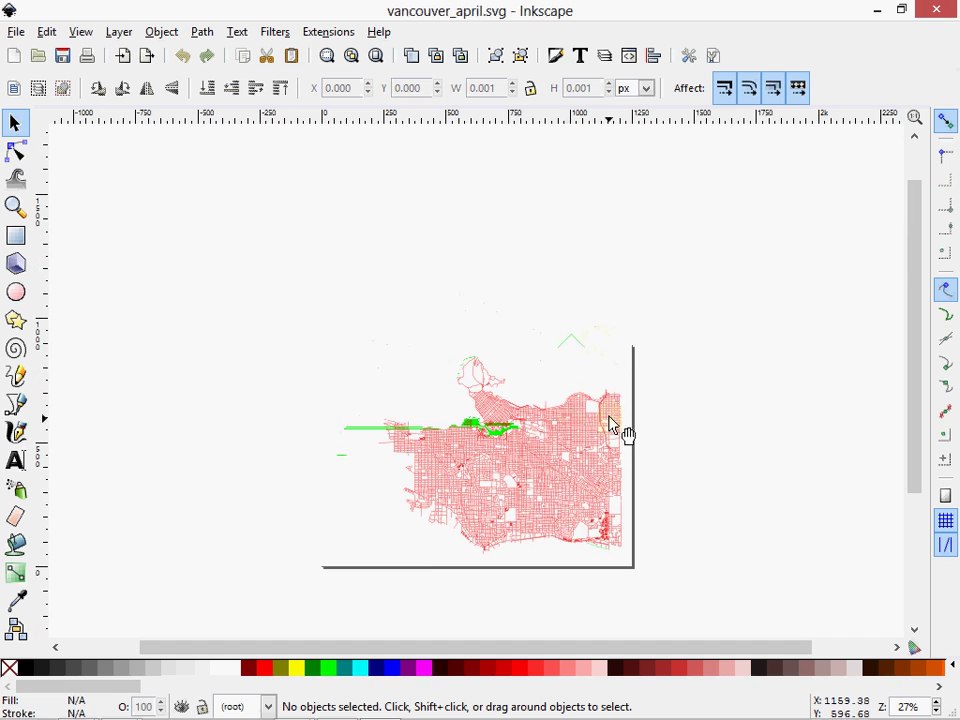
{"action": "scroll", "coordinate": [614, 315], "scroll_direction": "down", "scroll_amount": 4}
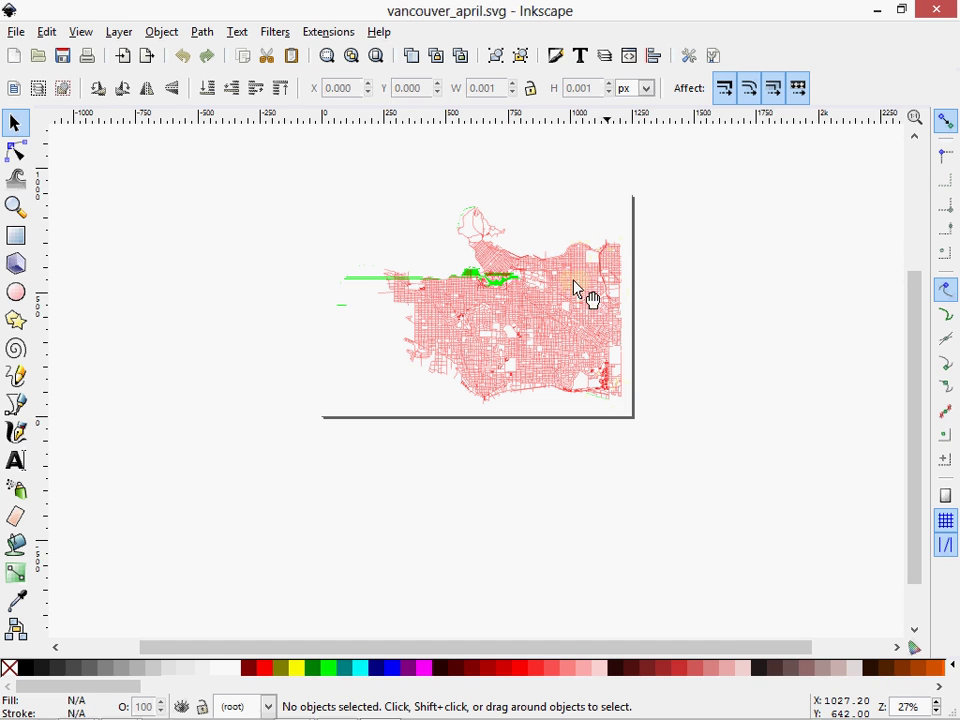
{"action": "scroll", "coordinate": [615, 255], "scroll_direction": "up", "scroll_amount": 2, "text": "ctrl"}
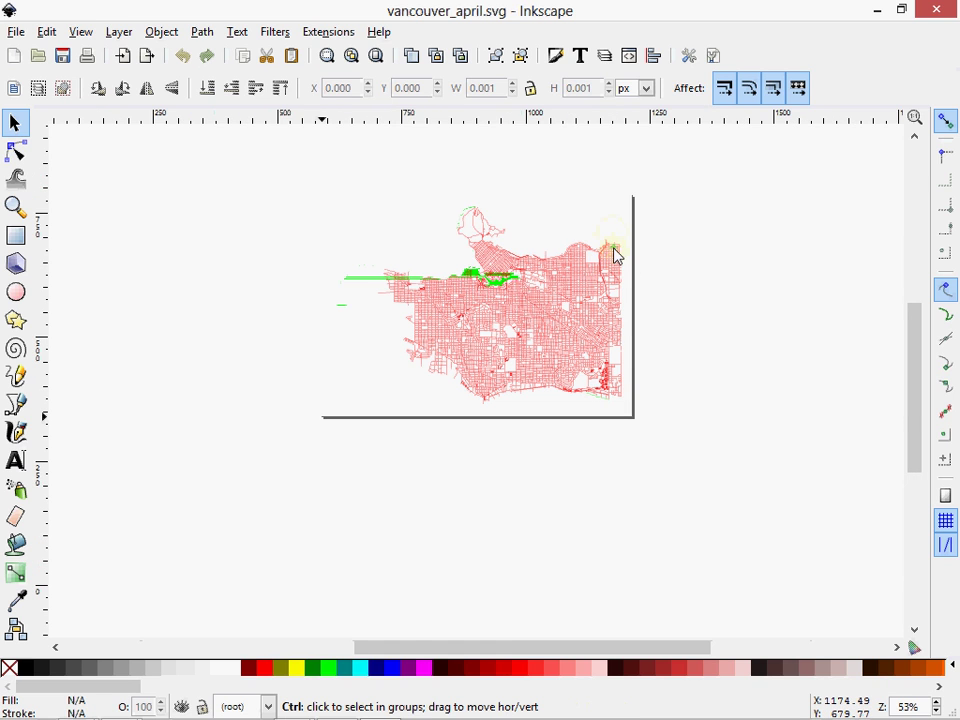
{"action": "scroll", "coordinate": [612, 250], "scroll_direction": "up", "scroll_amount": 1, "text": "ctrl"}
{"action": "scroll", "coordinate": [615, 251], "scroll_direction": "up", "scroll_amount": 1, "text": "ctrl"}
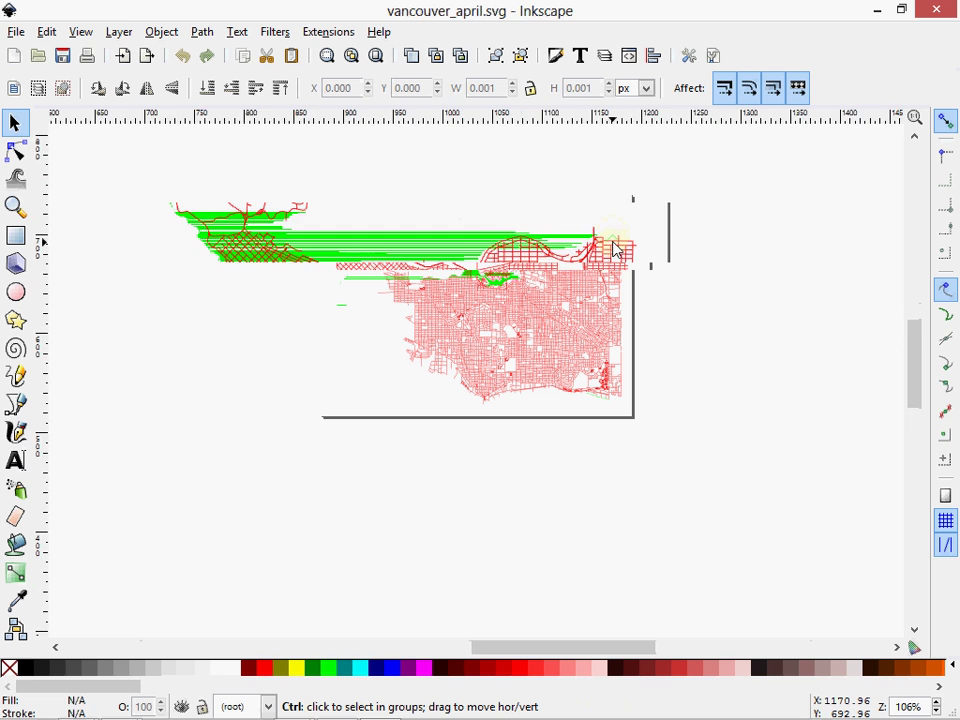
{"action": "scroll", "coordinate": [613, 244], "scroll_direction": "up", "scroll_amount": 3, "text": "ctrl"}
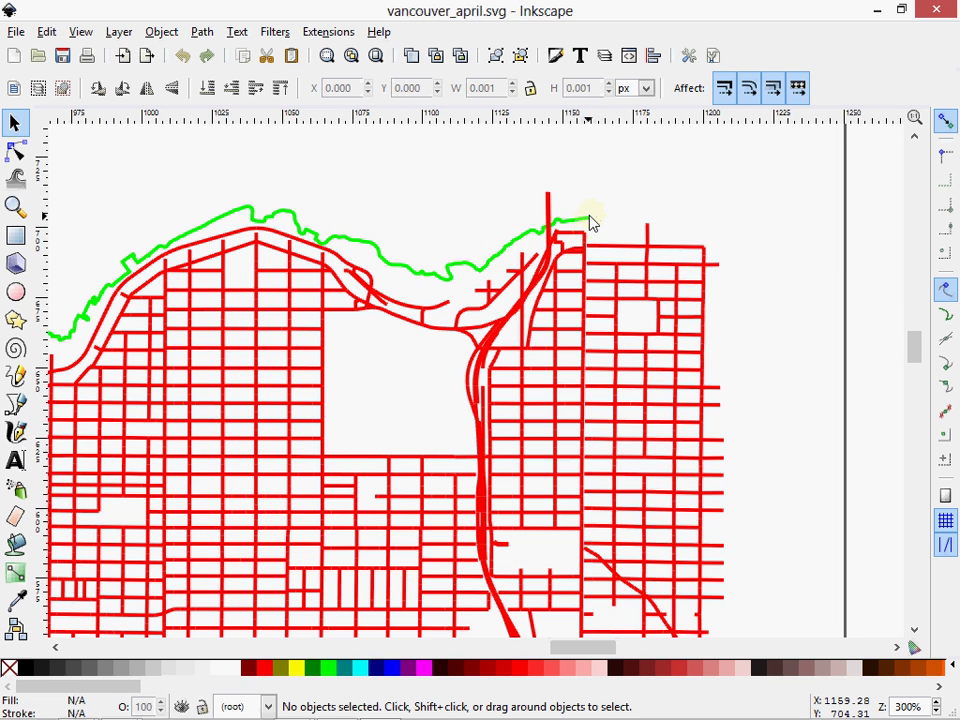
Step: With the Node tool, select the green coastline and pull its end node out eastward
{"action": "left_click", "coordinate": [15, 152]}
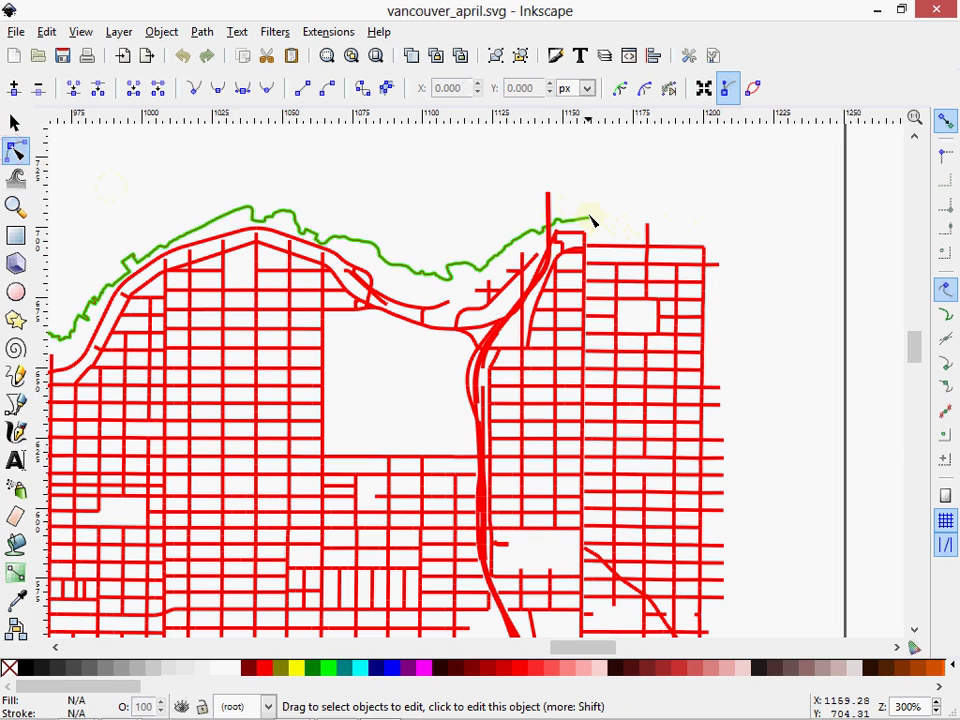
{"action": "scroll", "coordinate": [590, 220], "scroll_direction": "up", "scroll_amount": 2}
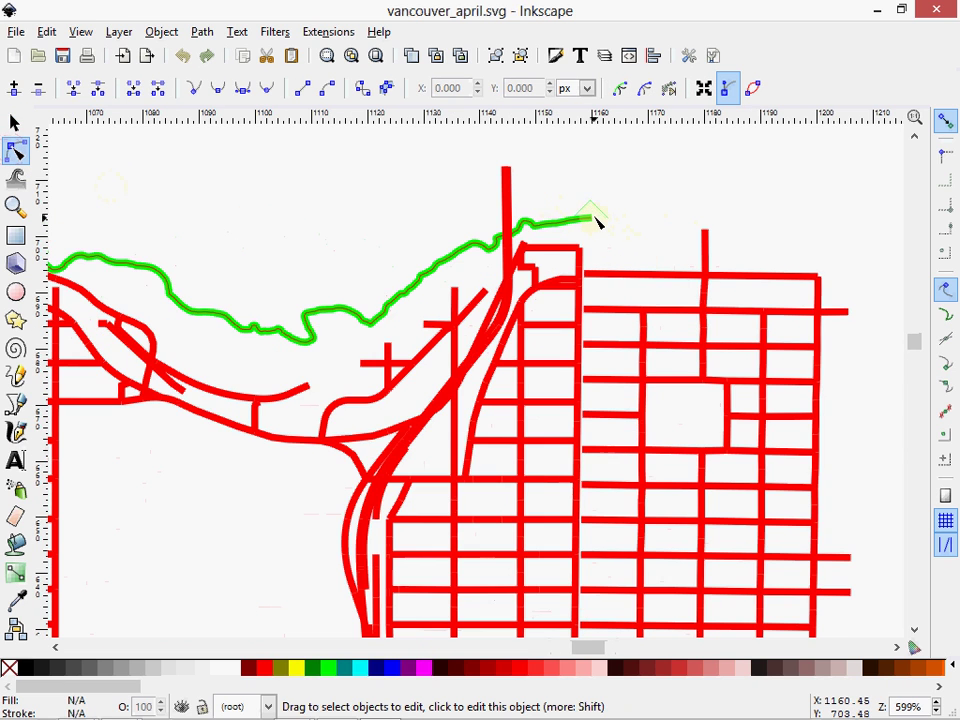
{"action": "left_click", "coordinate": [592, 222]}
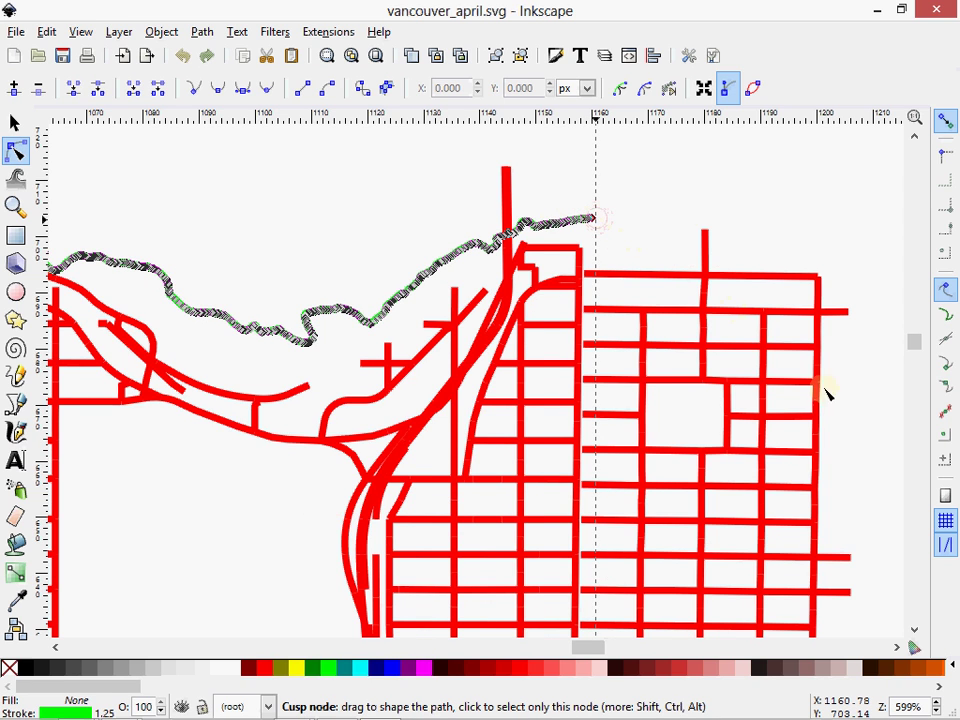
{"action": "scroll", "coordinate": [893, 474], "scroll_direction": "right", "scroll_amount": 1}
{"action": "left_click_drag", "start_coordinate": [590, 218], "coordinate": [870, 471]}
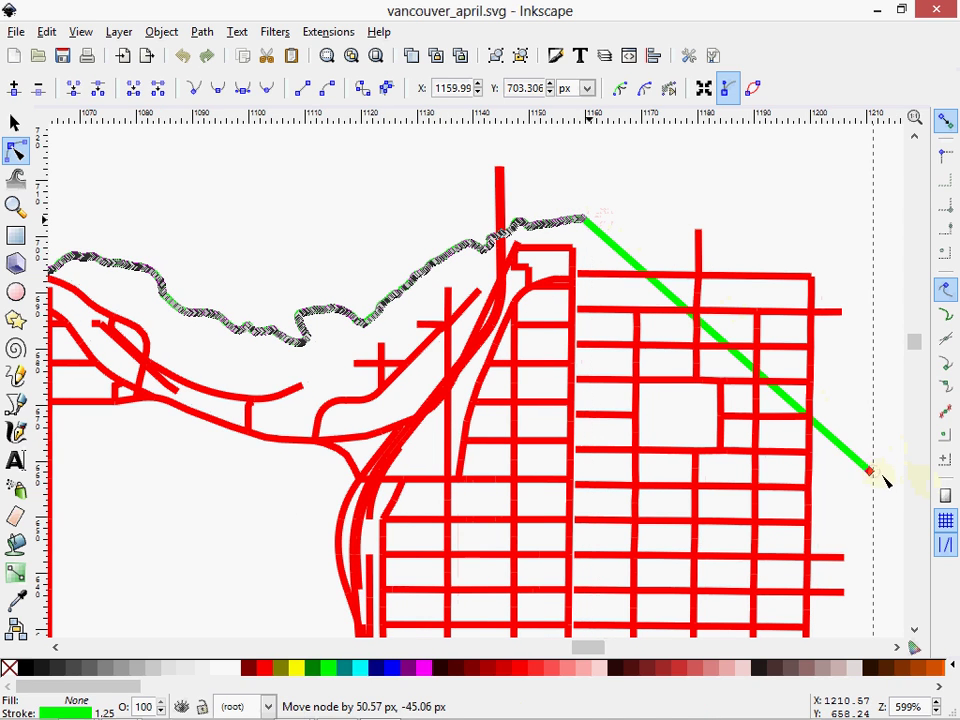
{"action": "scroll", "coordinate": [821, 456], "scroll_direction": "down", "scroll_amount": 2}
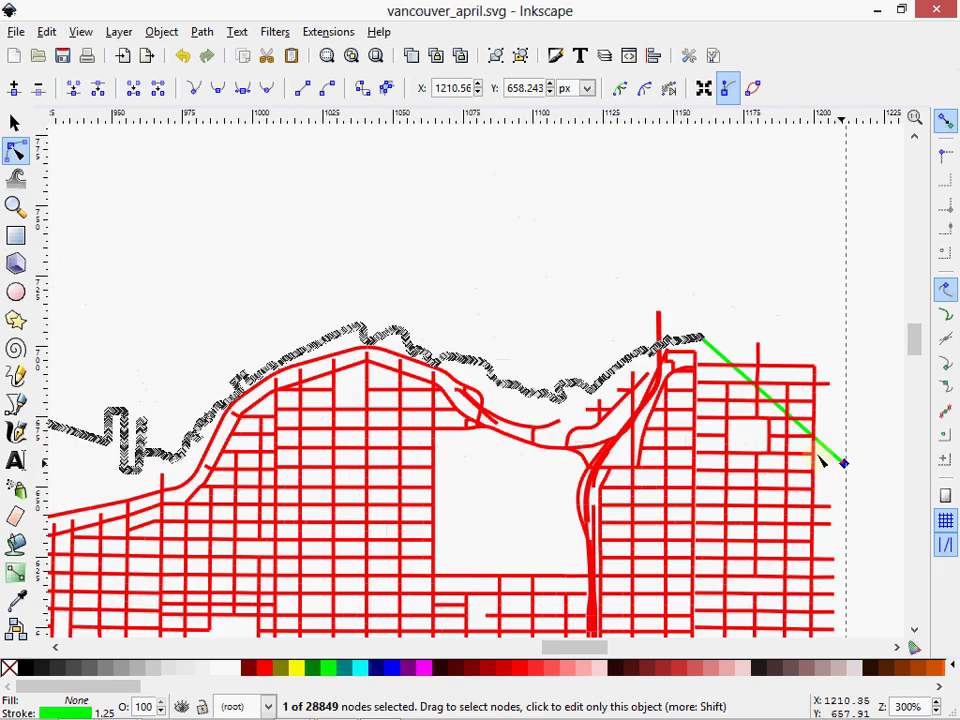
{"action": "scroll", "coordinate": [821, 456], "scroll_direction": "down", "scroll_amount": 1}
{"action": "scroll", "coordinate": [820, 452], "scroll_direction": "down", "scroll_amount": 10}
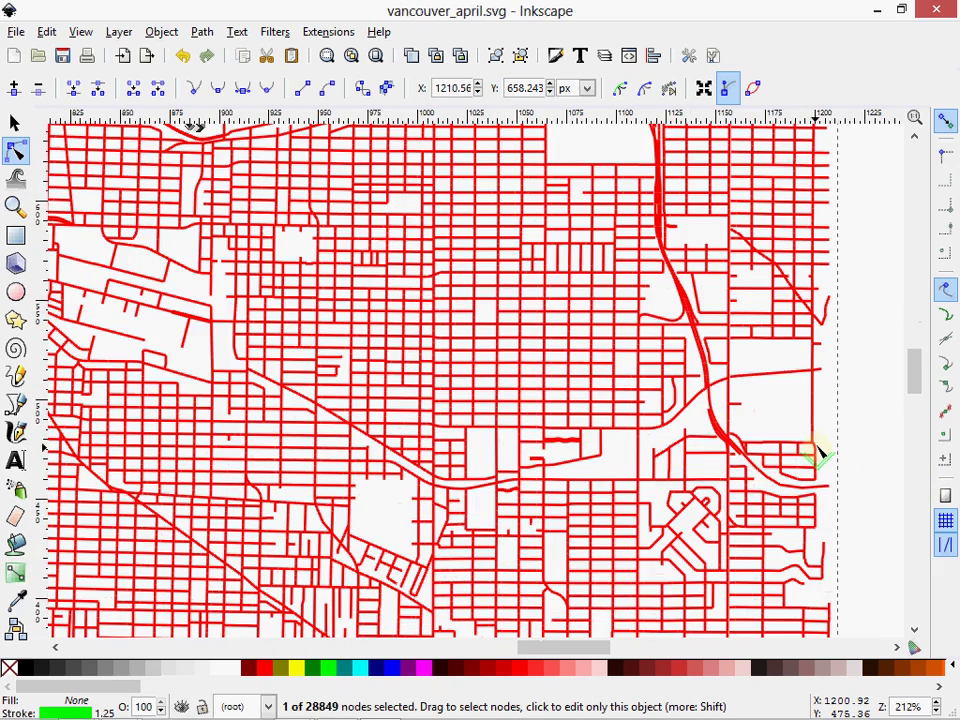
{"action": "scroll", "coordinate": [820, 452], "scroll_direction": "up", "scroll_amount": 2}
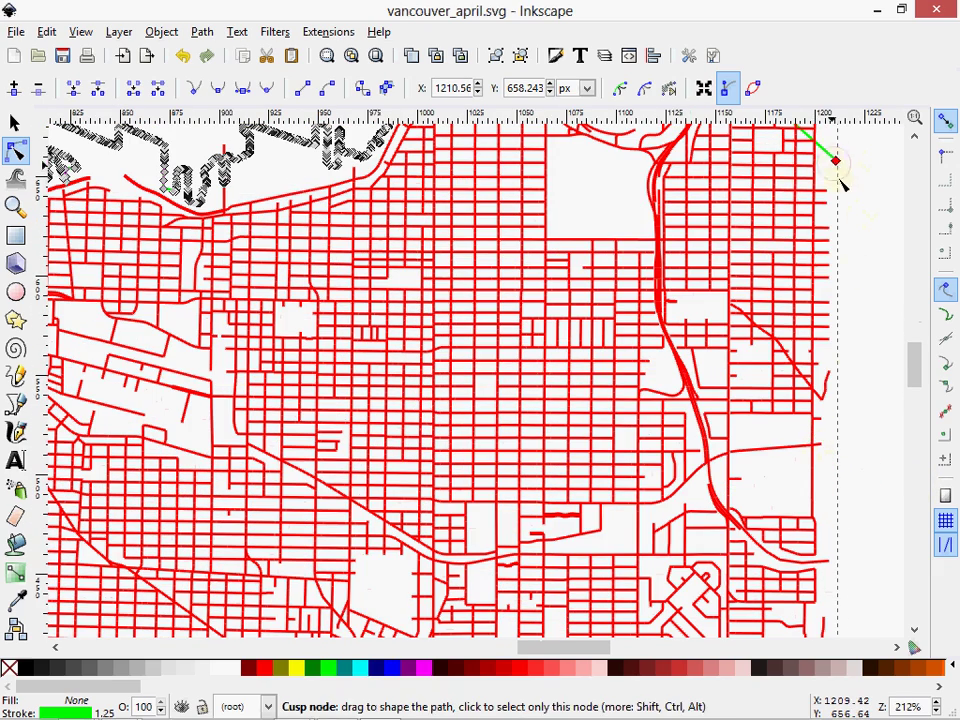
Step: Drag the coastline's end node down the east edge onto the southern shoreline's endpoint
{"action": "left_click_drag", "start_coordinate": [836, 161], "coordinate": [860, 620]}
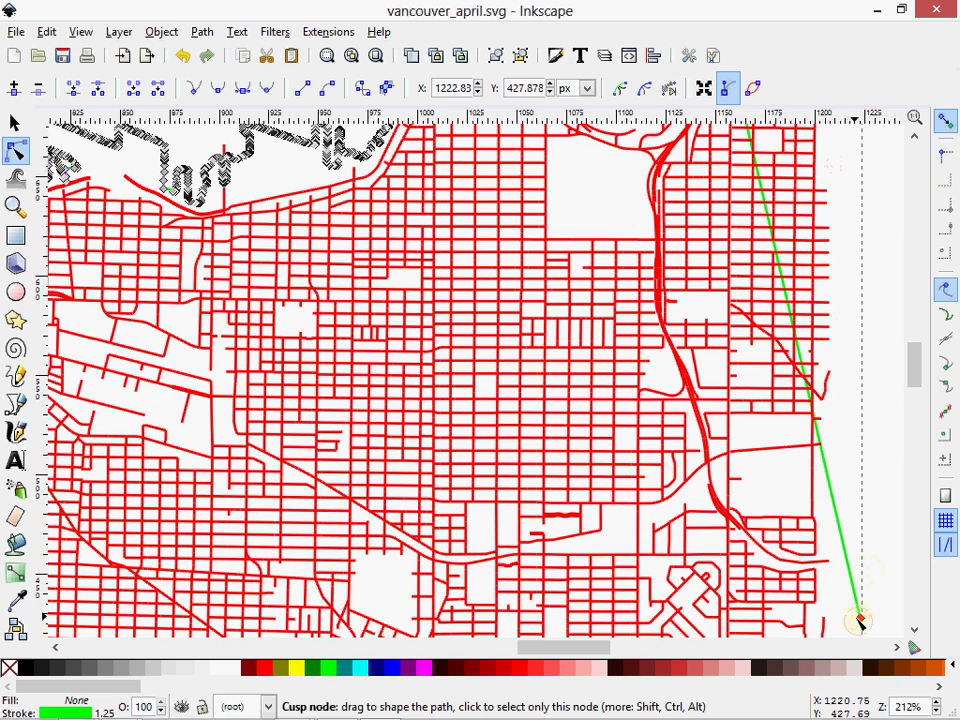
{"action": "scroll", "coordinate": [845, 575], "scroll_direction": "down", "scroll_amount": 4}
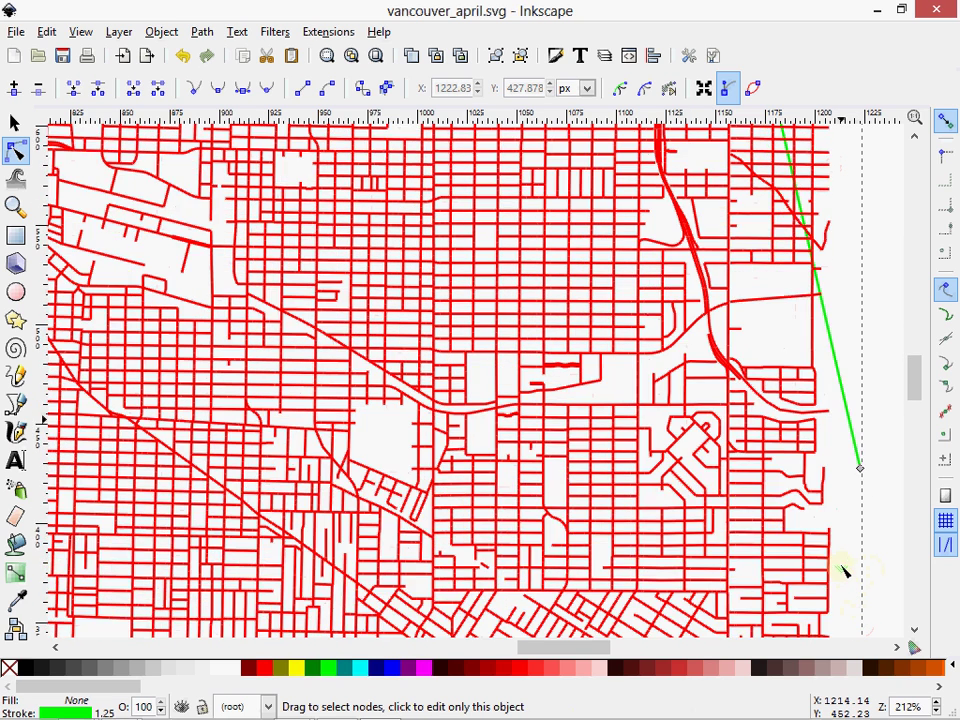
{"action": "scroll", "coordinate": [843, 570], "scroll_direction": "down", "scroll_amount": 2}
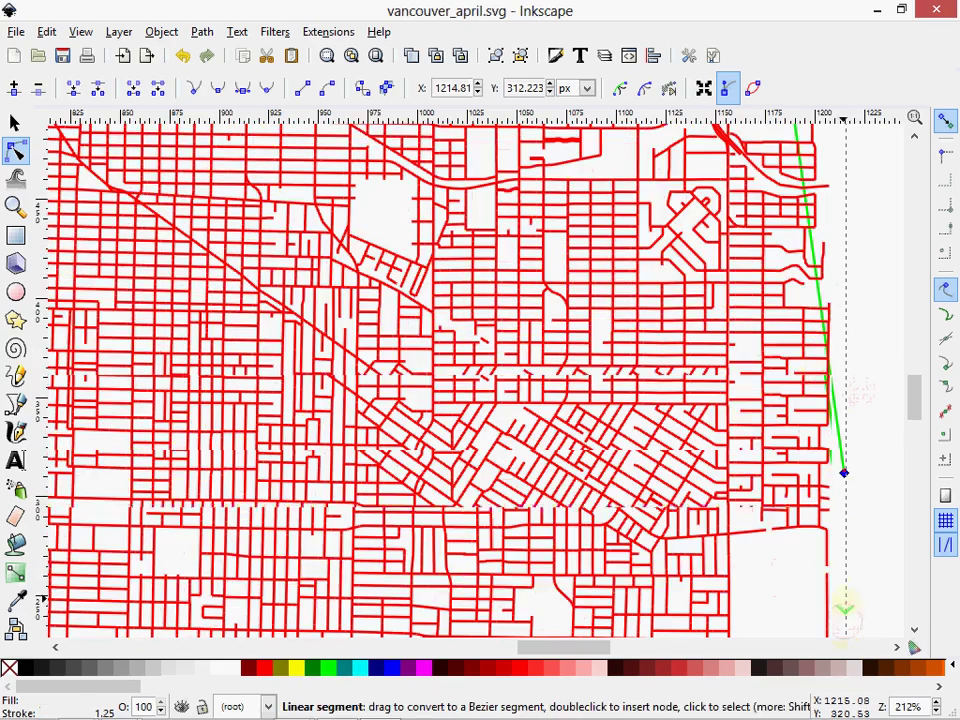
{"action": "scroll", "coordinate": [845, 607], "scroll_direction": "down", "scroll_amount": 5}
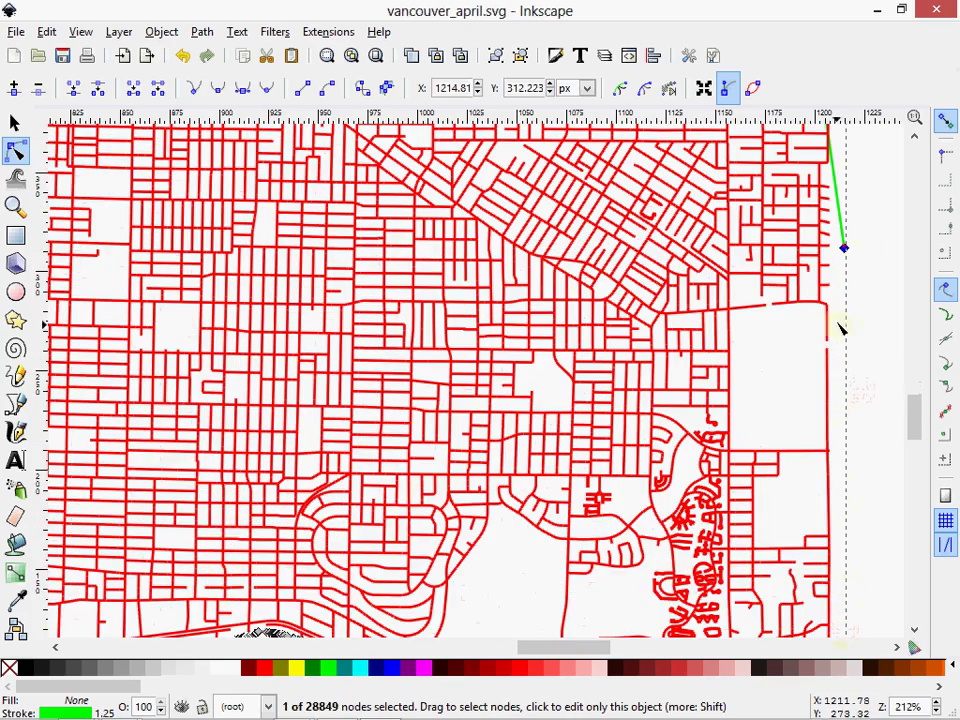
{"action": "mouse_move", "coordinate": [845, 250]}
{"action": "left_mouse_down"}
{"action": "mouse_move", "coordinate": [845, 621]}
{"action": "mouse_move", "coordinate": [853, 628]}
{"action": "mouse_move", "coordinate": [845, 617]}
{"action": "left_mouse_up"}
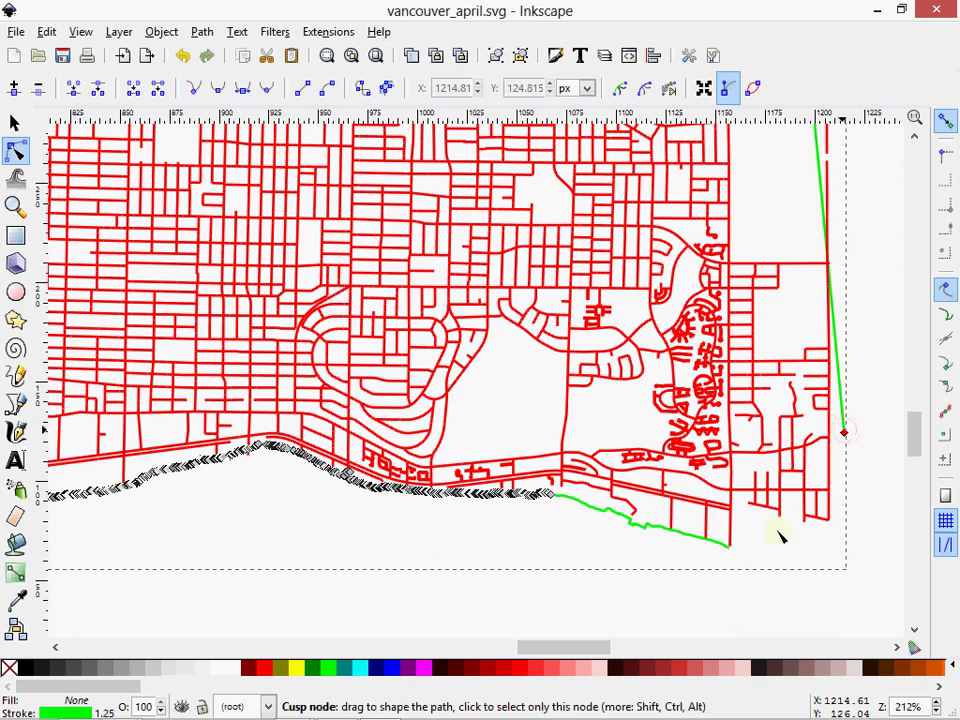
{"action": "left_click_drag", "start_coordinate": [843, 432], "coordinate": [729, 551]}
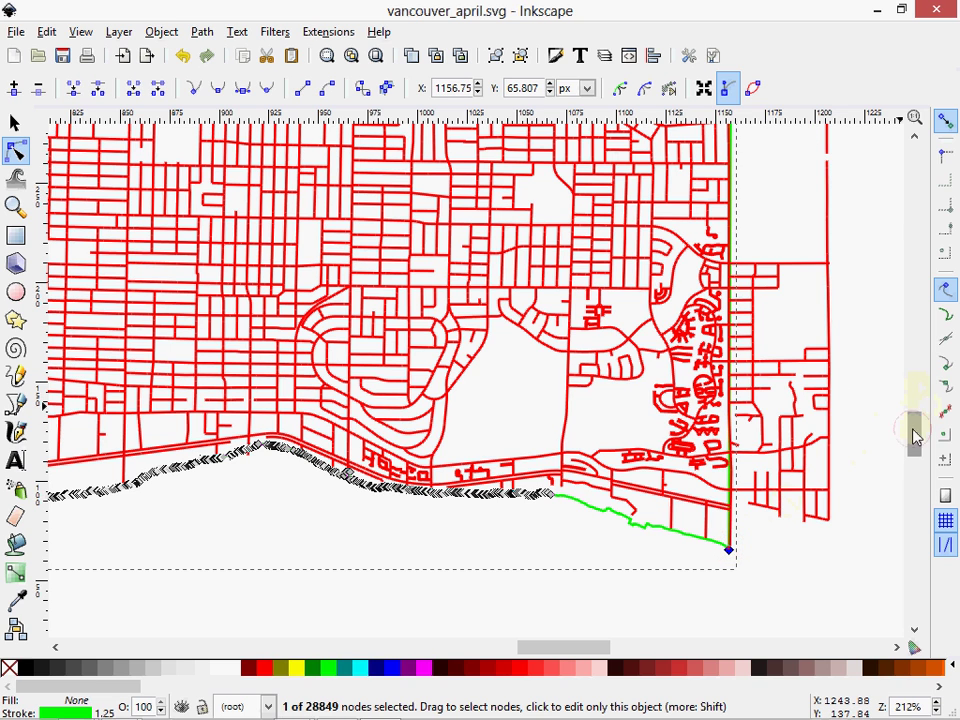
{"action": "left_click_drag", "start_coordinate": [917, 439], "coordinate": [919, 315]}
{"action": "scroll", "coordinate": [920, 342], "scroll_direction": "down", "scroll_amount": 3}
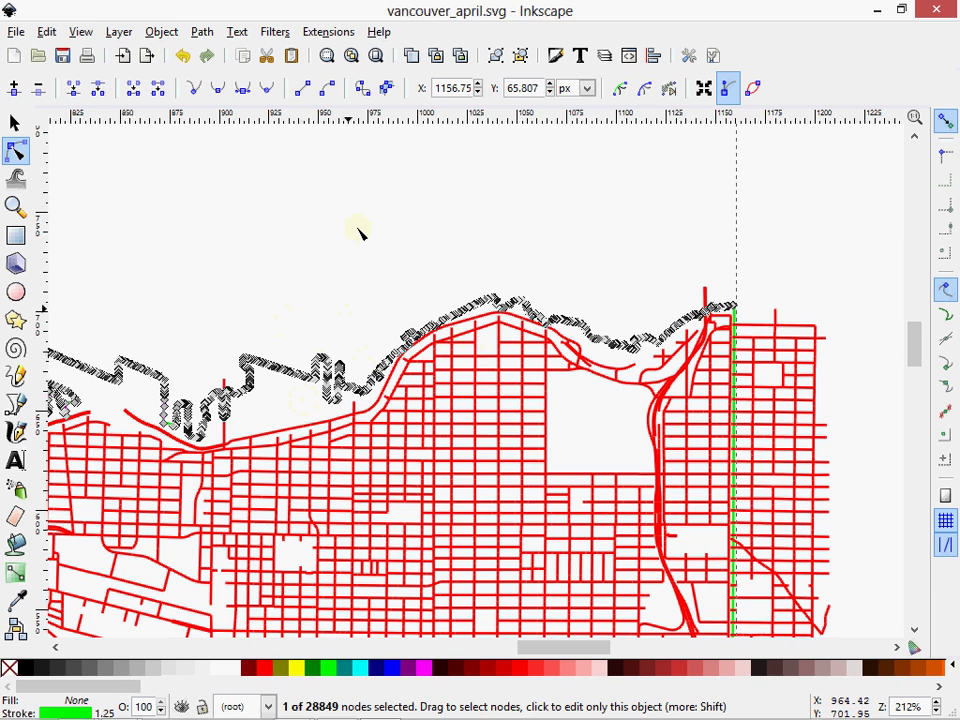
Step: Apply Path > Simplify to the green coastline, deselect it, and zoom out to 53%
{"action": "left_click", "coordinate": [202, 31]}
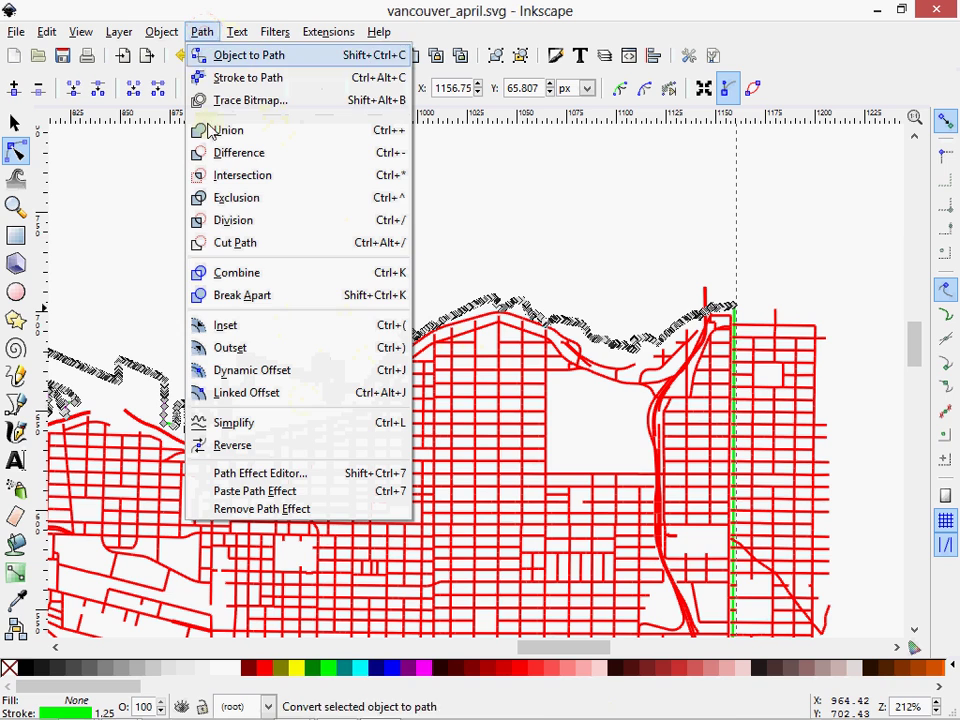
{"action": "left_click", "coordinate": [252, 420]}
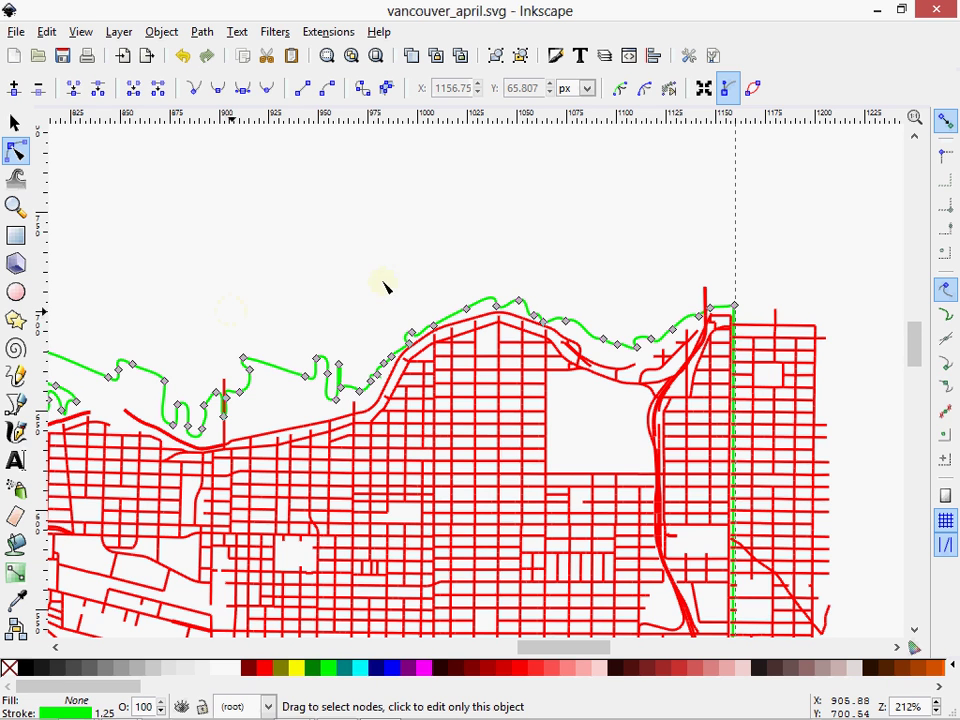
{"action": "left_click", "coordinate": [553, 212]}
{"action": "scroll", "coordinate": [475, 278], "scroll_direction": "down", "scroll_amount": 5}
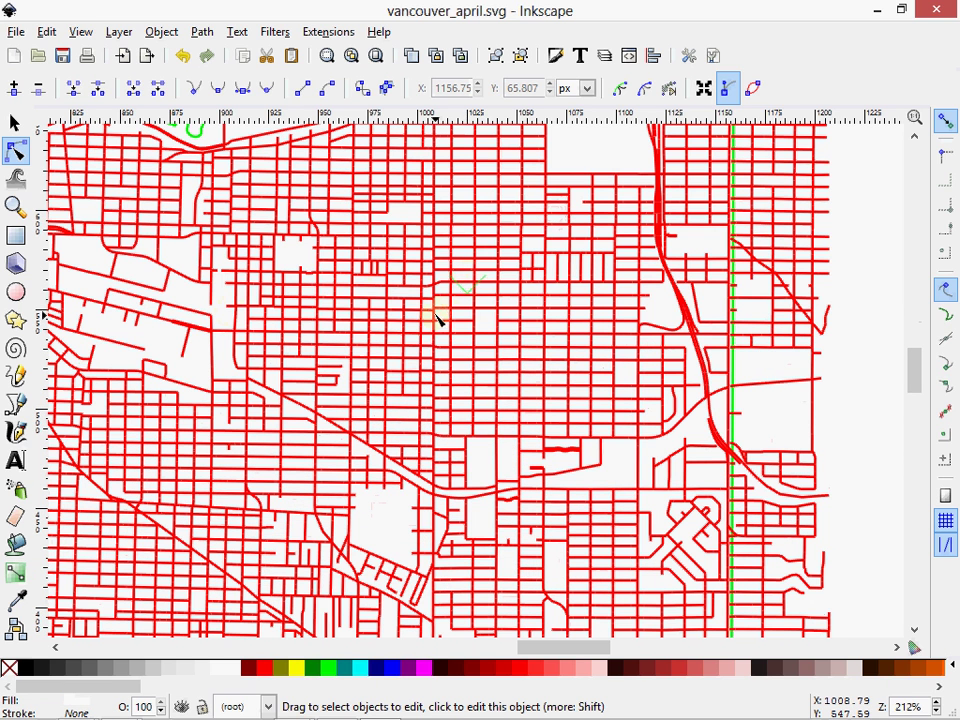
{"action": "scroll", "coordinate": [356, 336], "scroll_direction": "down", "scroll_amount": 2}
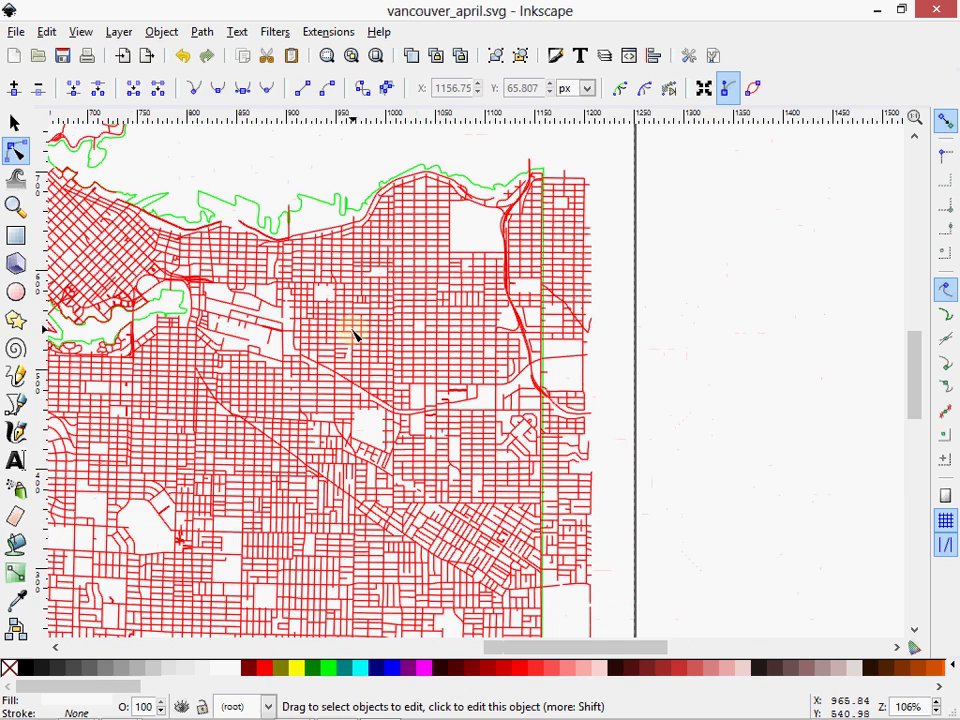
{"action": "scroll", "coordinate": [356, 336], "scroll_direction": "down", "scroll_amount": 1}
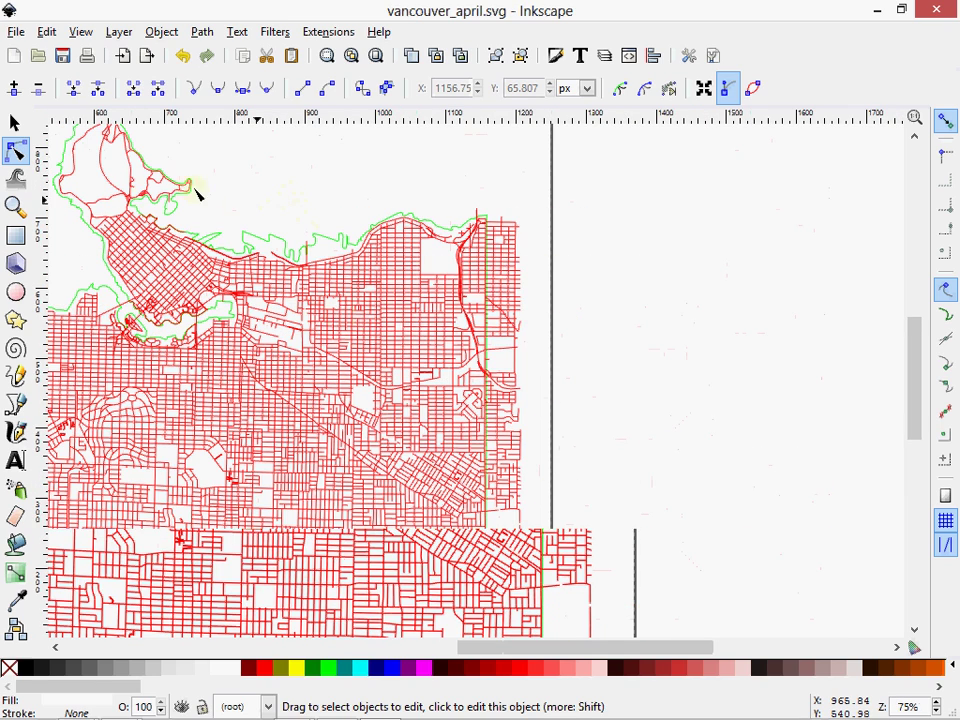
{"action": "scroll", "coordinate": [195, 248], "scroll_direction": "down", "scroll_amount": 1}
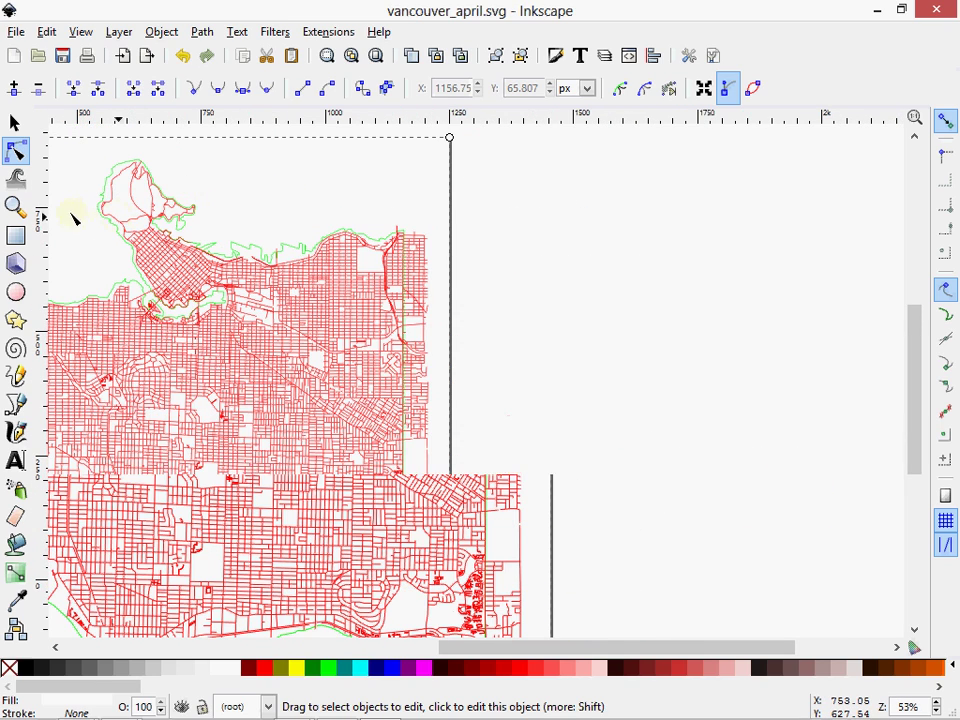
Step: Save As vancouver_april.dxf in Desktop Cutting Plotter (AutoCAD DXF R14) format, accepting the export options
{"action": "left_click", "coordinate": [16, 32]}
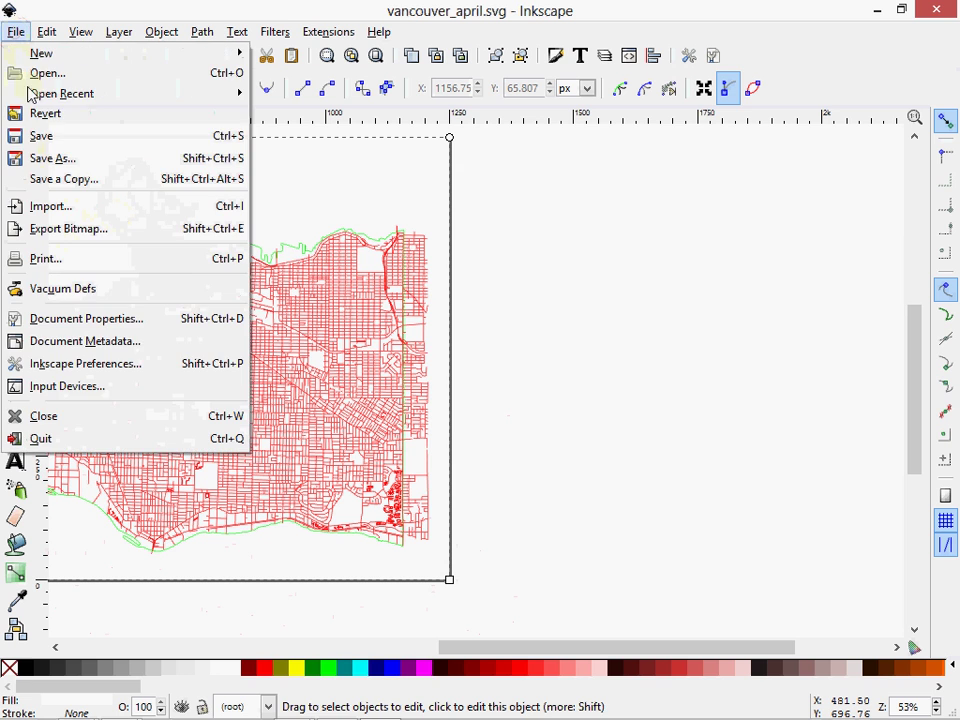
{"action": "left_click", "coordinate": [52, 158]}
{"action": "left_click", "coordinate": [315, 396]}
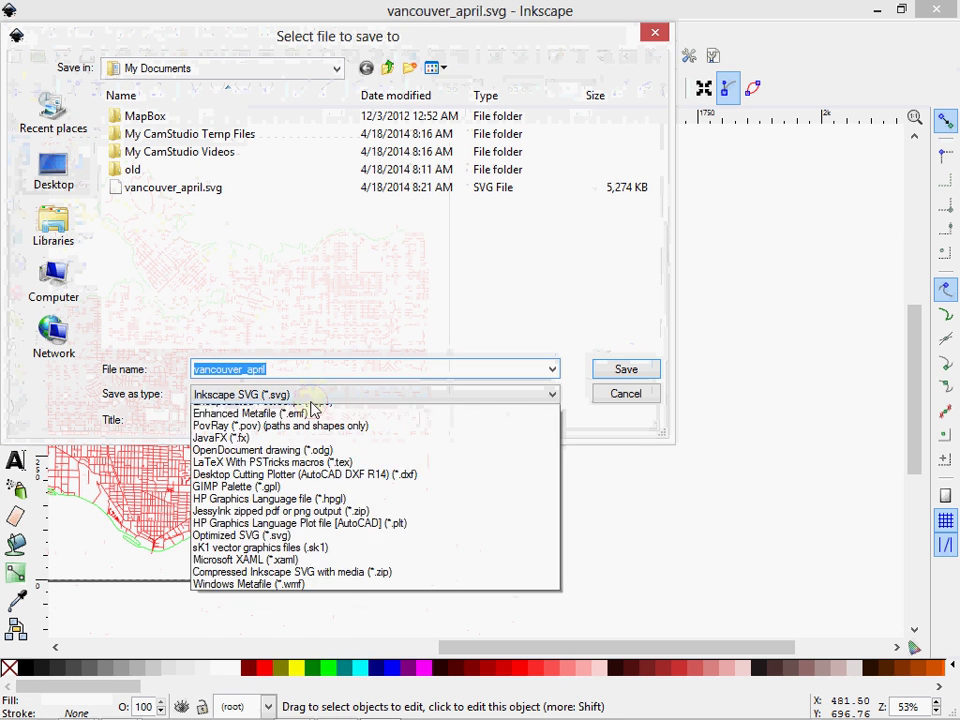
{"action": "left_click", "coordinate": [384, 572]}
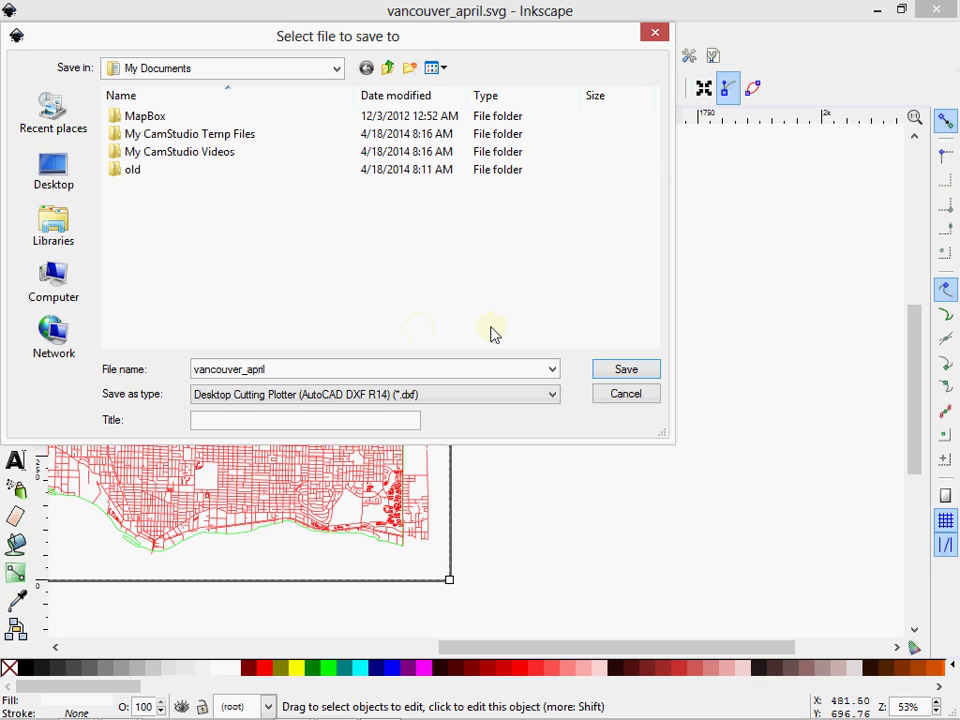
{"action": "left_click", "coordinate": [634, 375]}
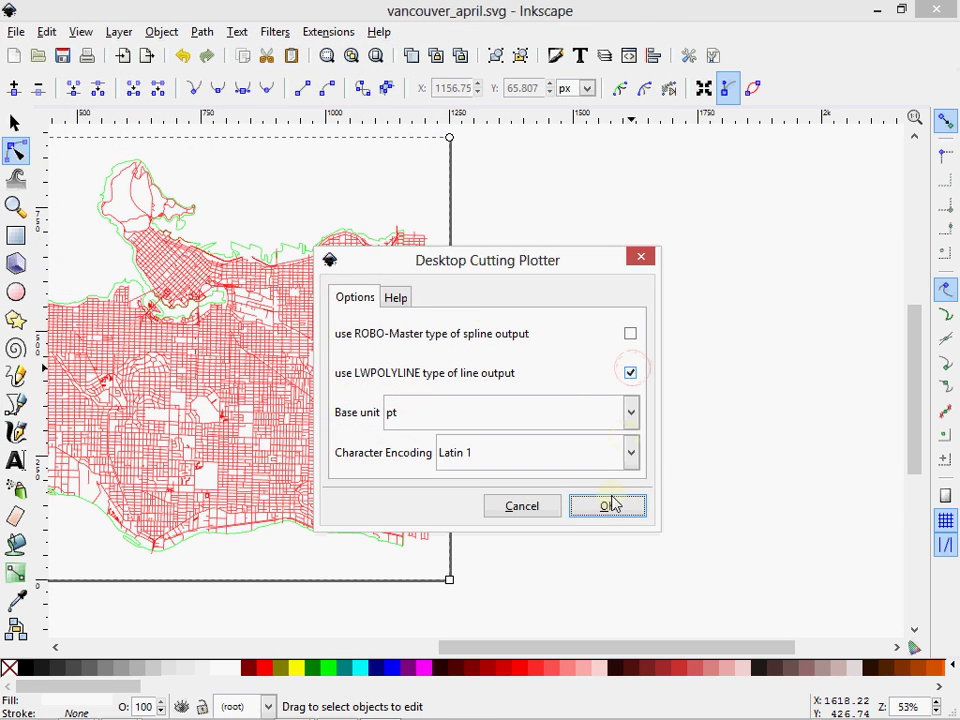
{"action": "left_click", "coordinate": [612, 518]}
Step: Bring the Documents window forward and select the new 5,304 KB vancouver_april.dxf file
{"action": "mouse_move", "coordinate": [271, 716]}
{"action": "mouse_move", "coordinate": [137, 700]}
{"action": "left_click", "coordinate": [165, 600]}
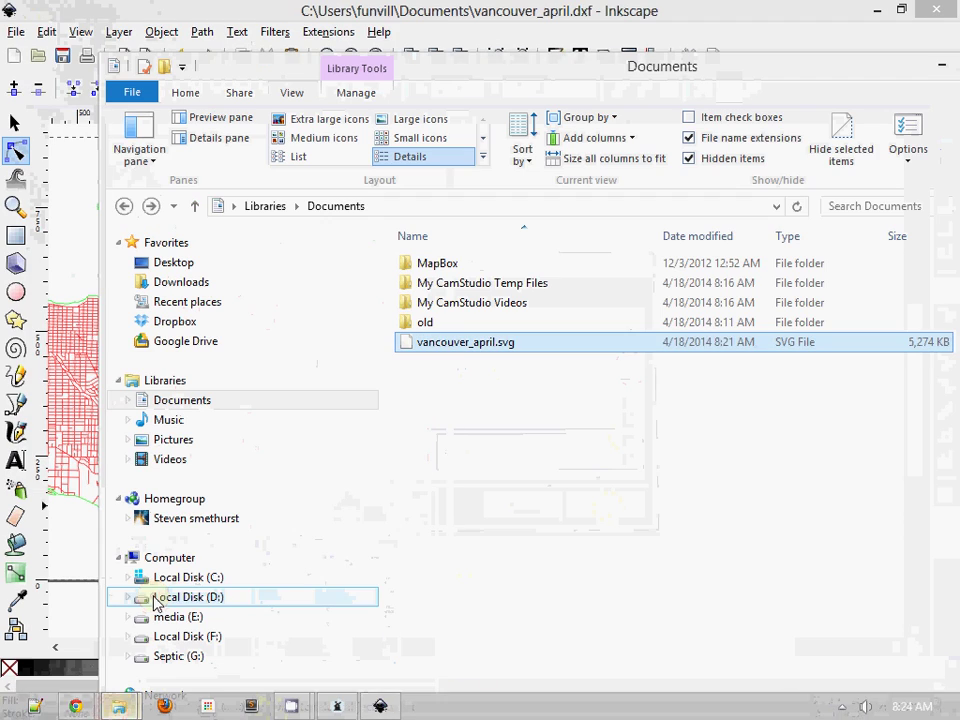
{"action": "left_click", "coordinate": [557, 418]}
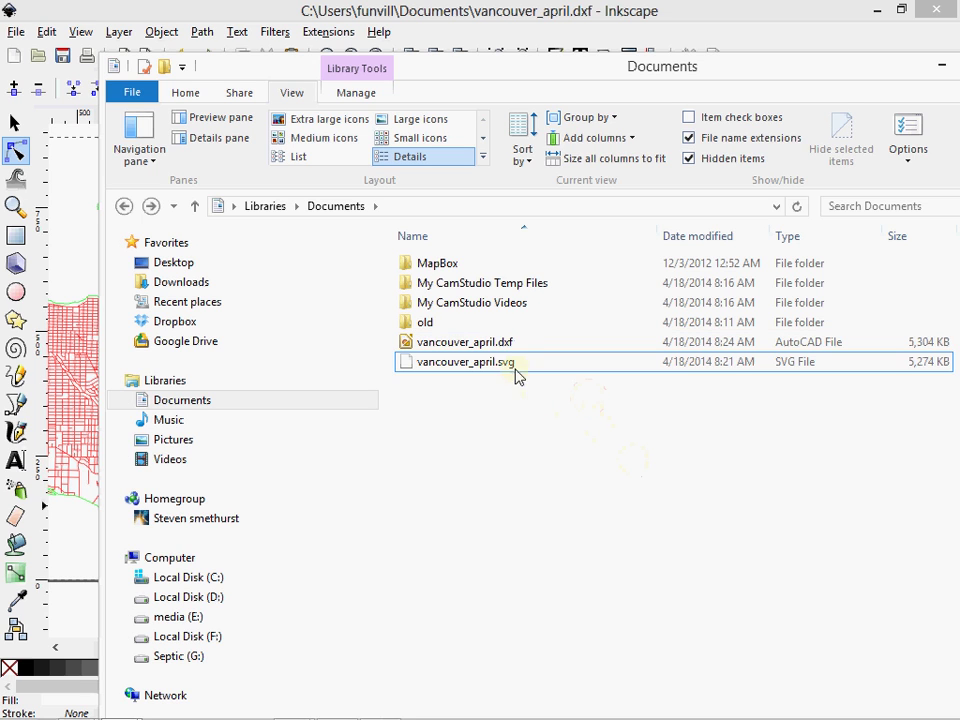
{"action": "left_click", "coordinate": [489, 343]}
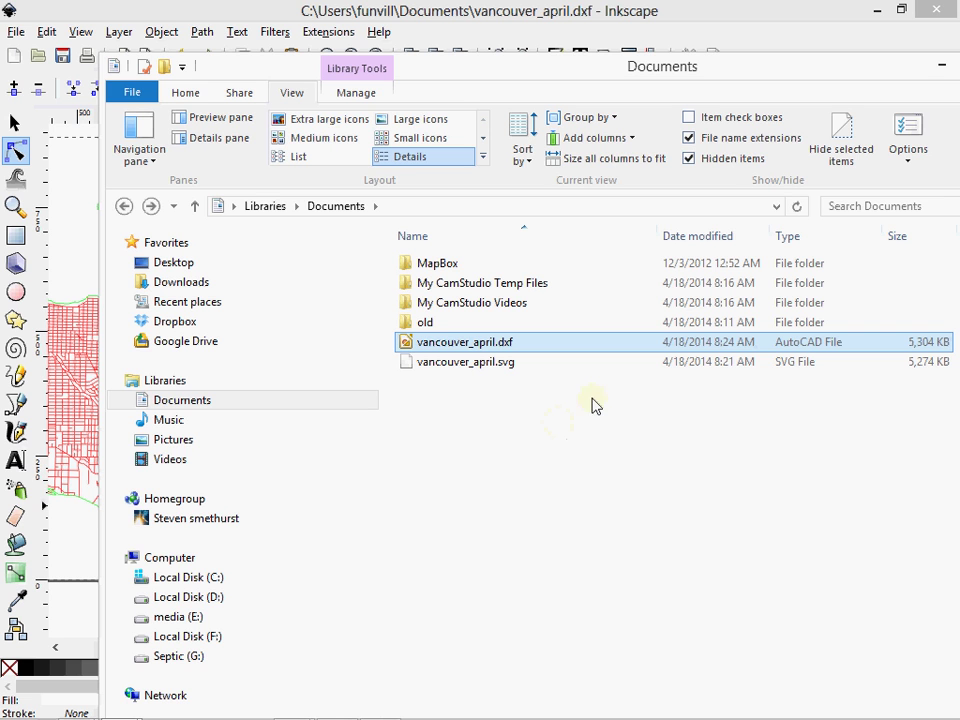
Step: Minimize Inkscape so the Documents listing shows on the desktop with nothing selected
{"action": "left_click", "coordinate": [92, 266]}
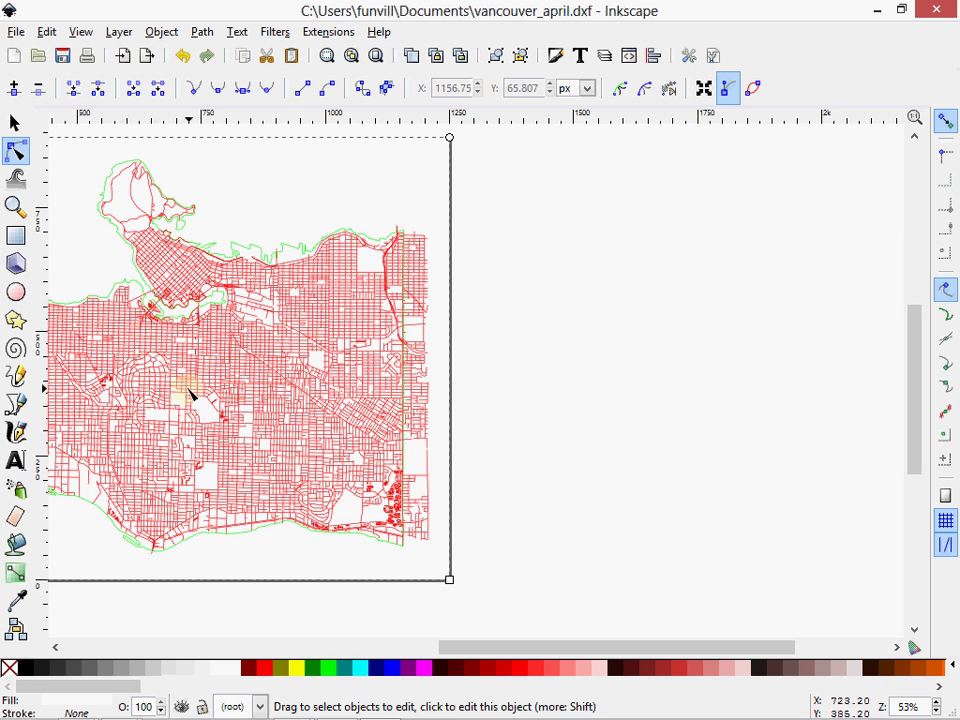
{"action": "left_click", "coordinate": [877, 12]}
{"action": "left_click", "coordinate": [640, 467]}
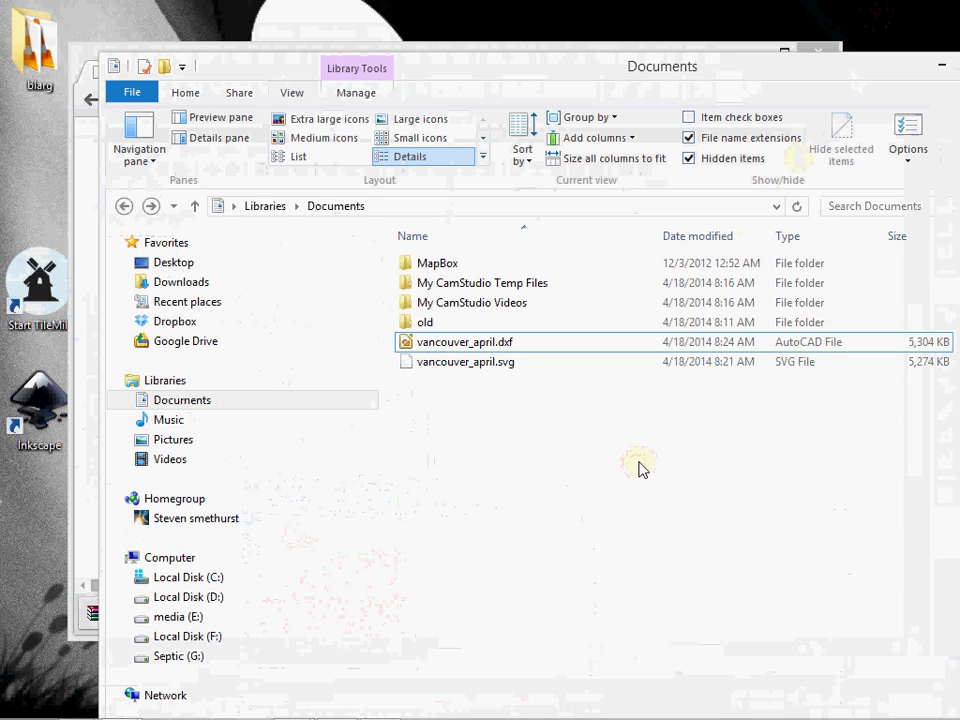